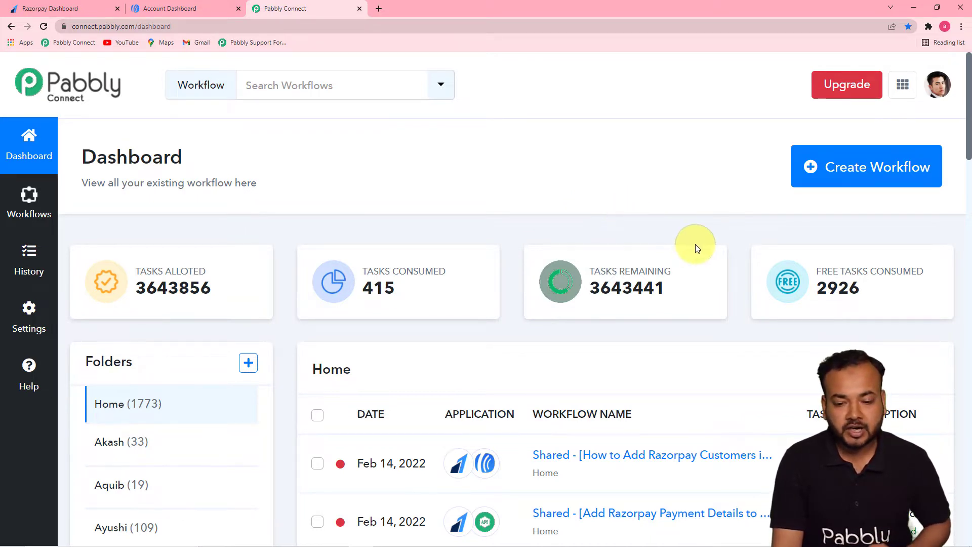
Create a workflow named "Send Razorpay Customers in a List in AWeber Automatically" and collapse its trigger section.
click(852, 175)
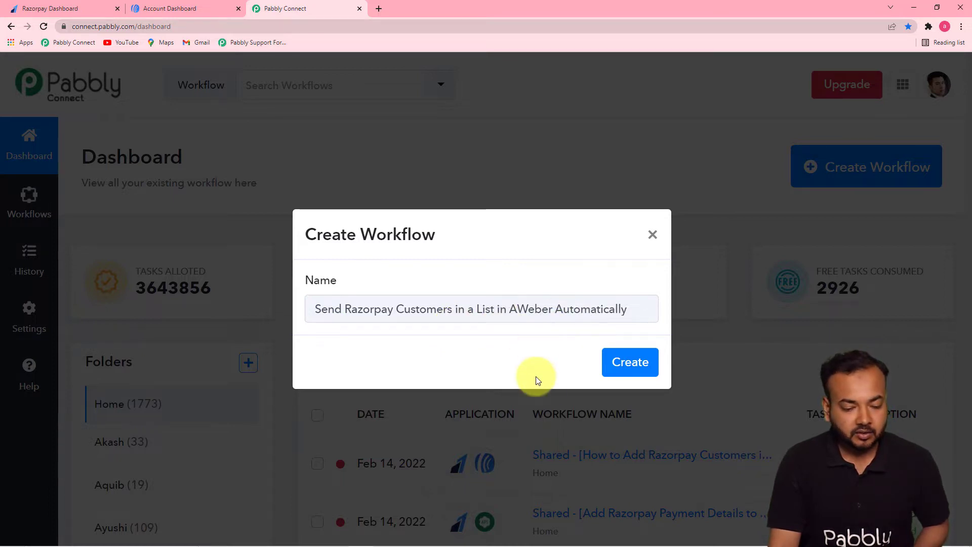
click(627, 371)
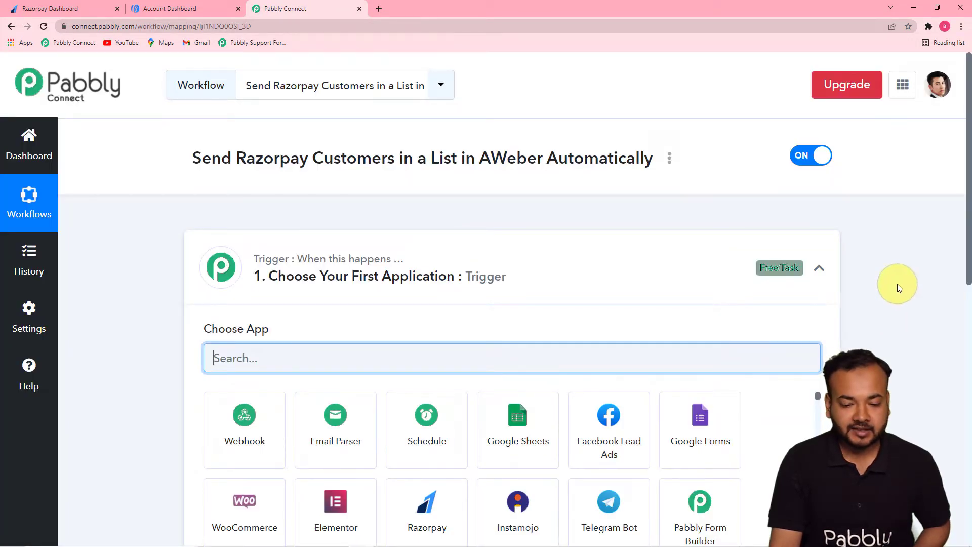
click(819, 268)
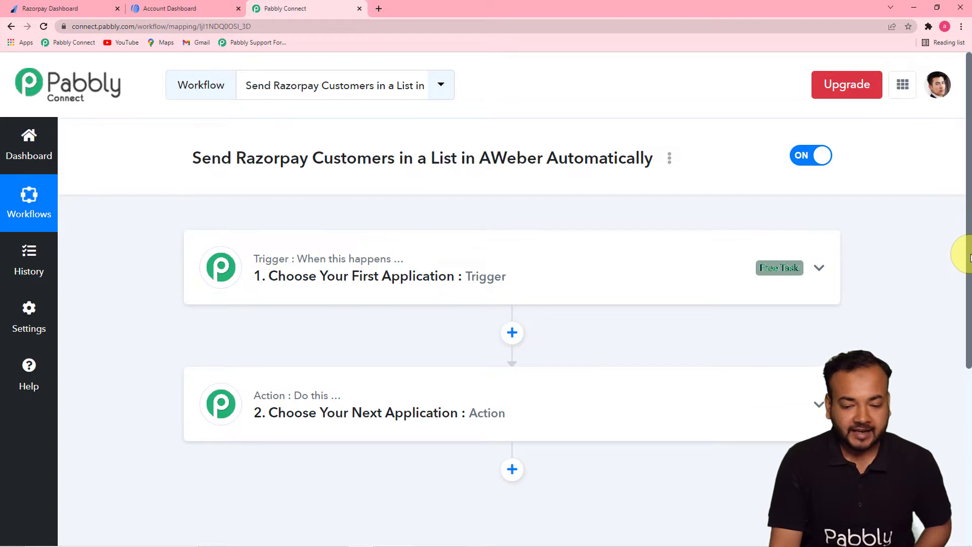
drag(971, 258, 967, 305)
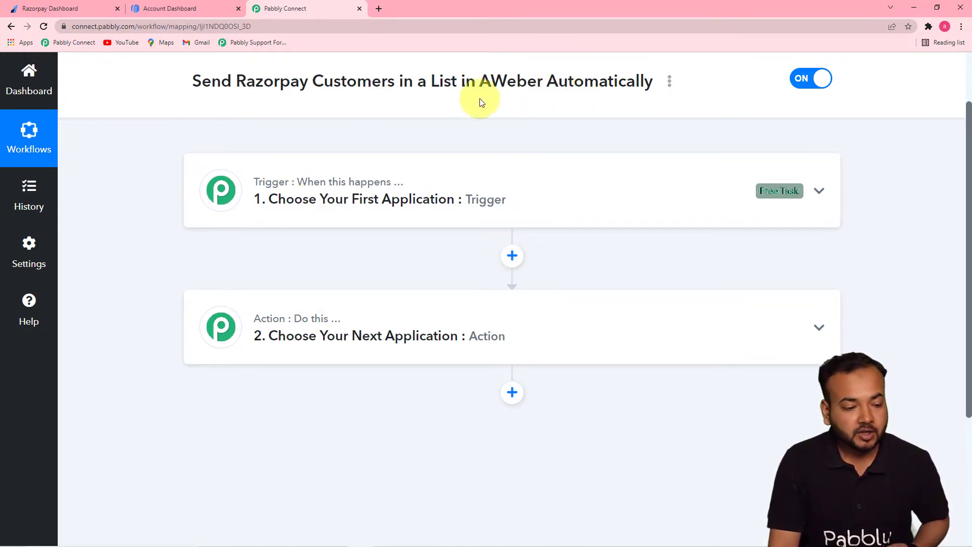
Choose Razorpay as the app for the workflow's trigger.
click(294, 215)
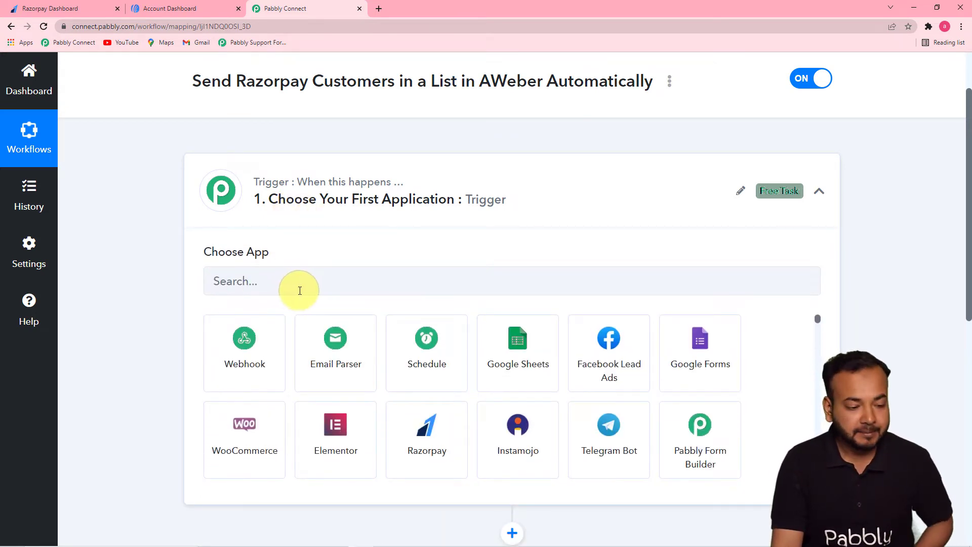
click(315, 294)
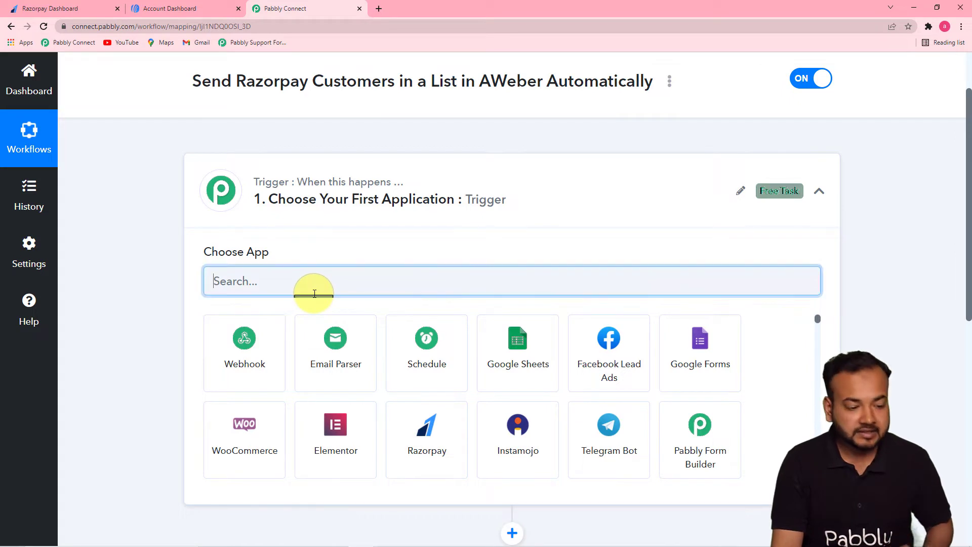
text(raaazio)
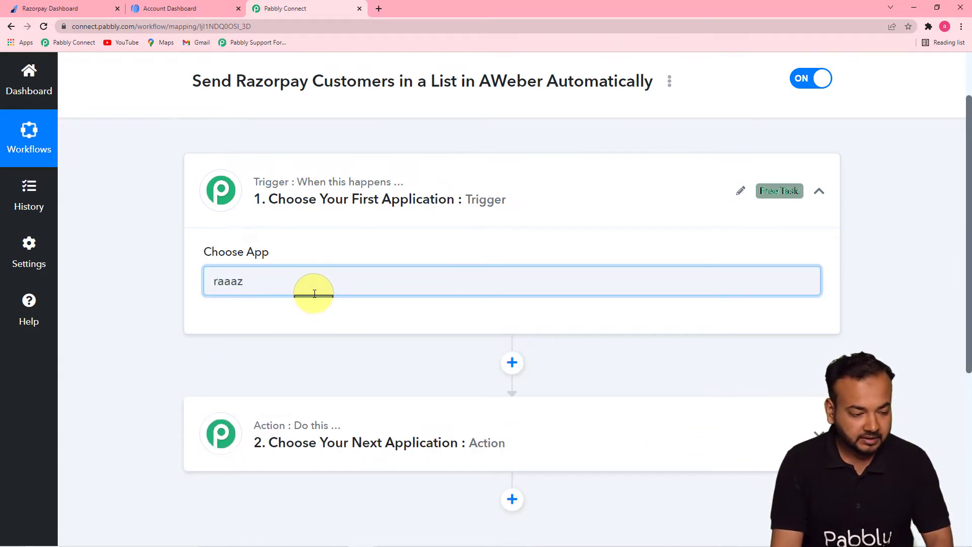
key(BackSpace)
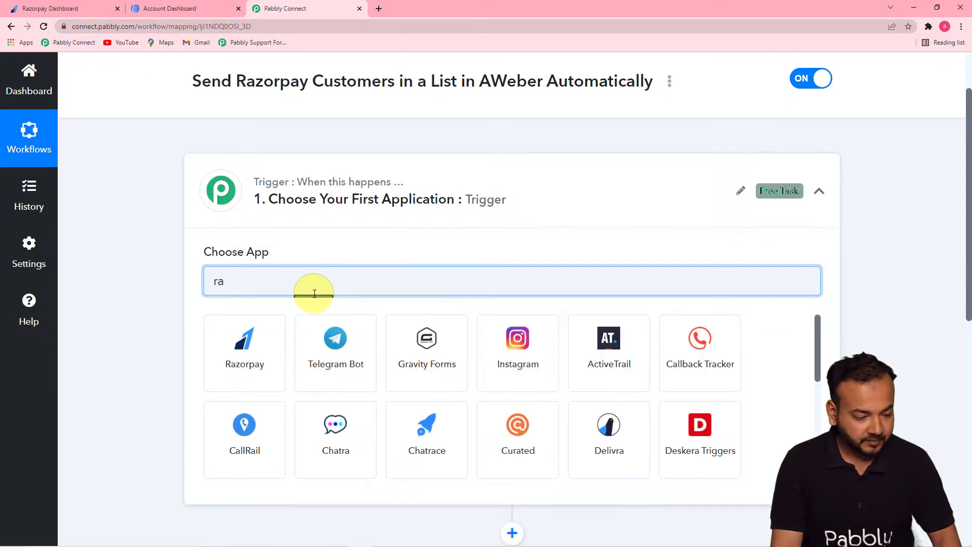
click(259, 369)
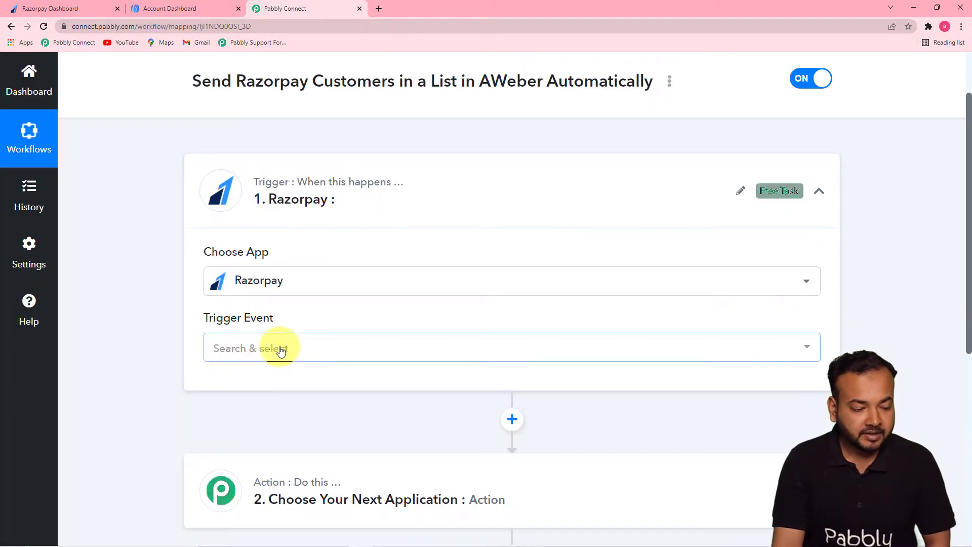
Set the Razorpay trigger event to Payment Captured.
click(280, 349)
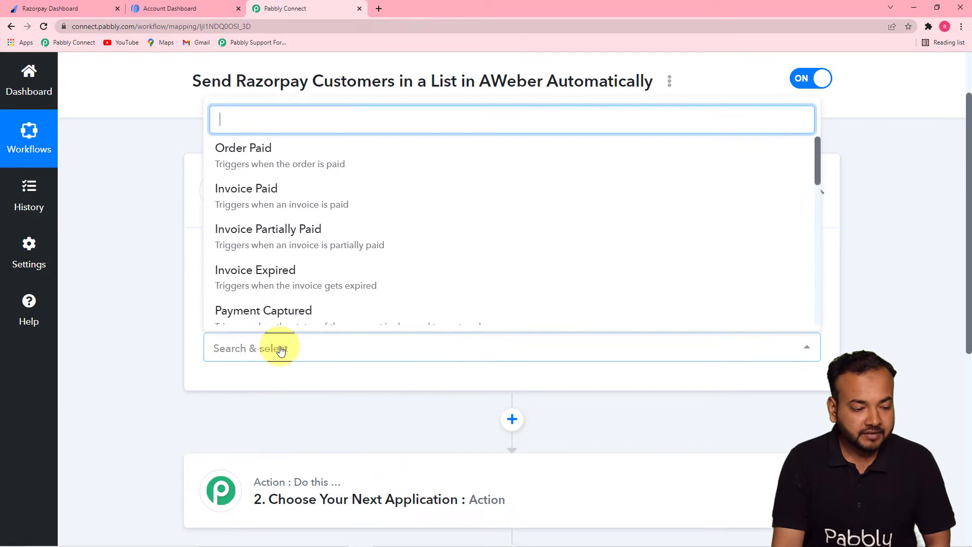
drag(816, 169, 818, 181)
click(411, 350)
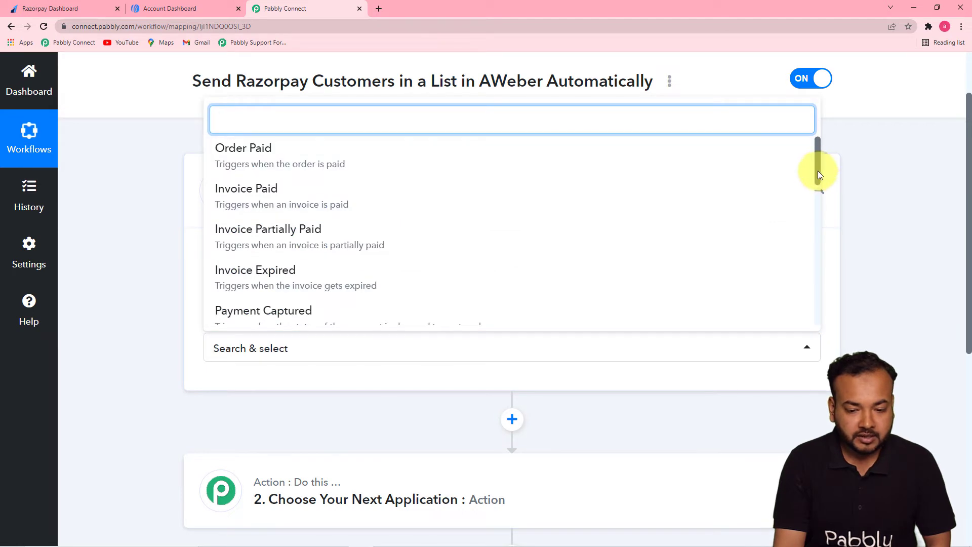
scroll(719, 223, down, 1)
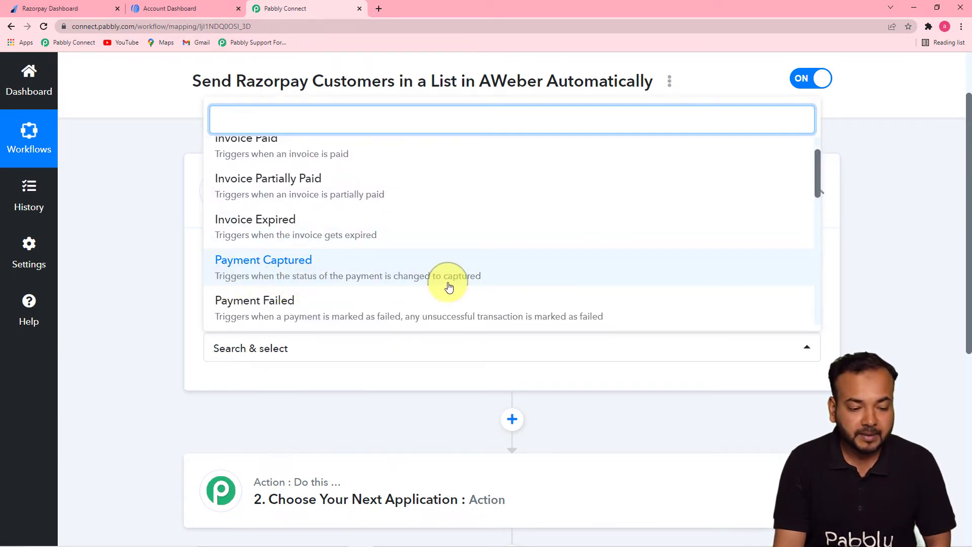
click(408, 272)
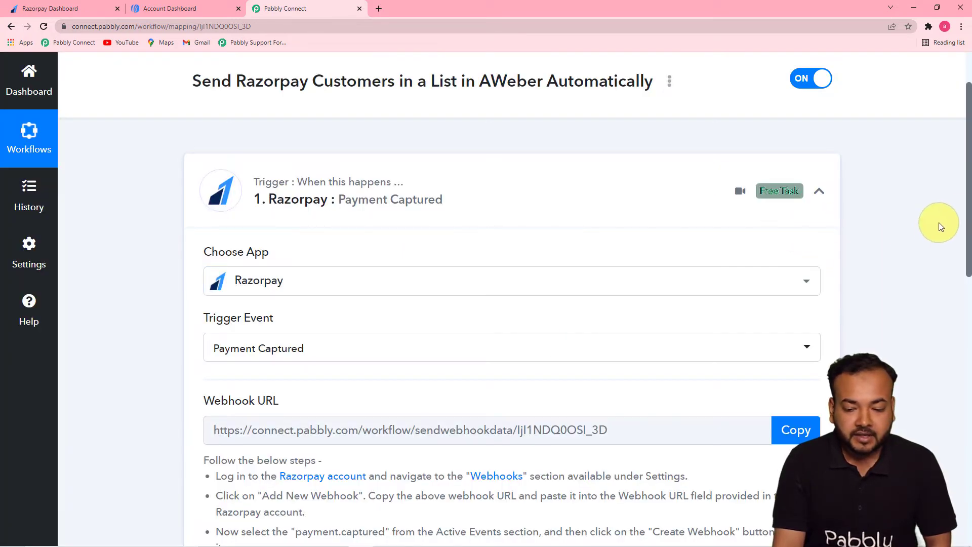
Switch to the Razorpay dashboard and start adding a new webhook in the account's webhook settings.
drag(968, 213, 969, 314)
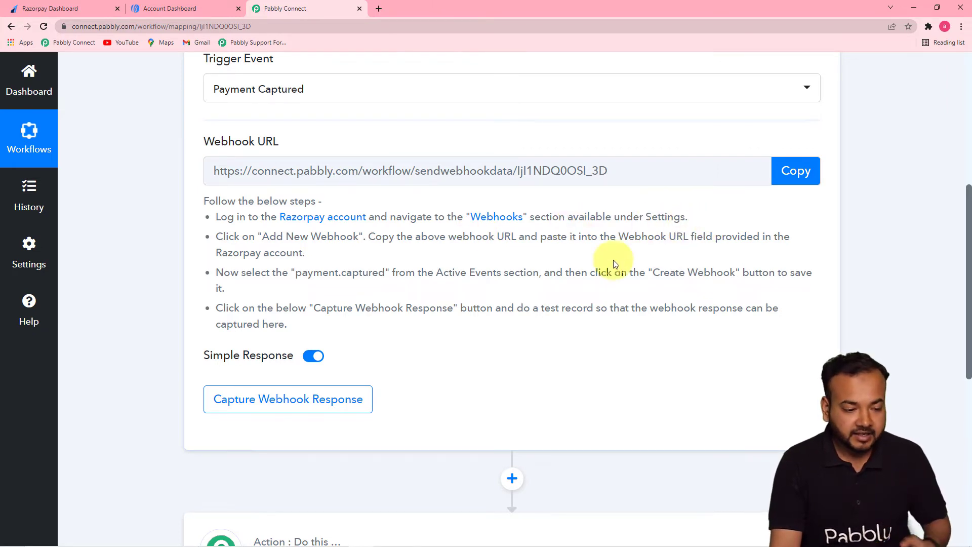
click(51, 8)
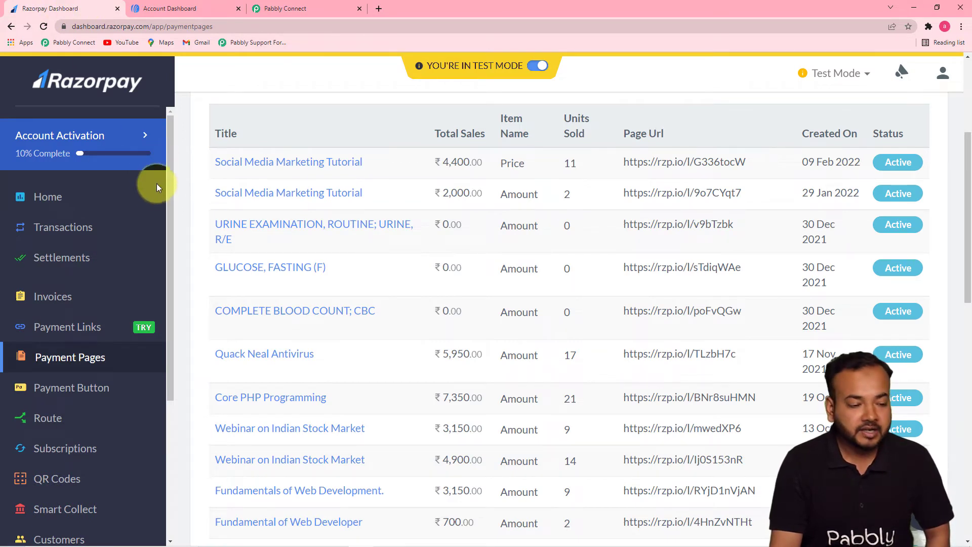
drag(166, 178, 150, 340)
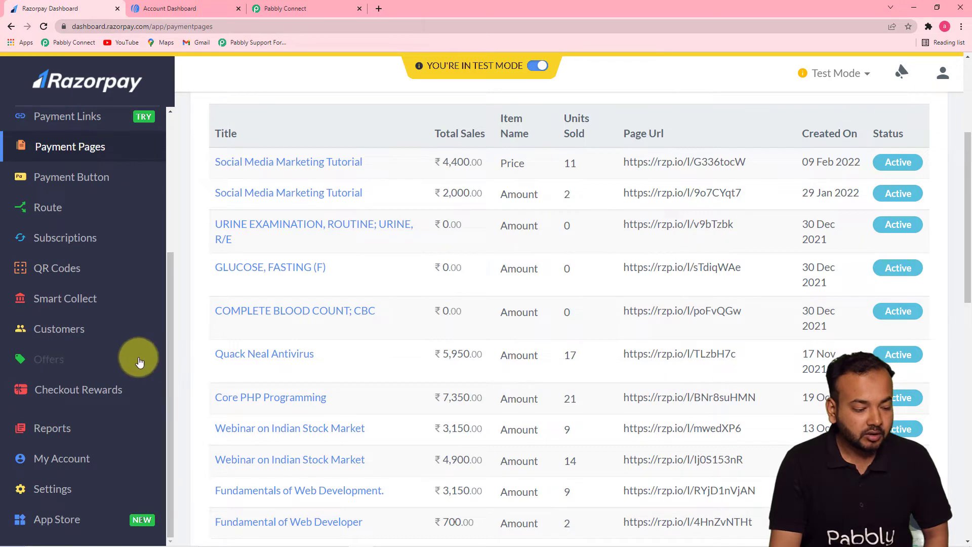
click(41, 500)
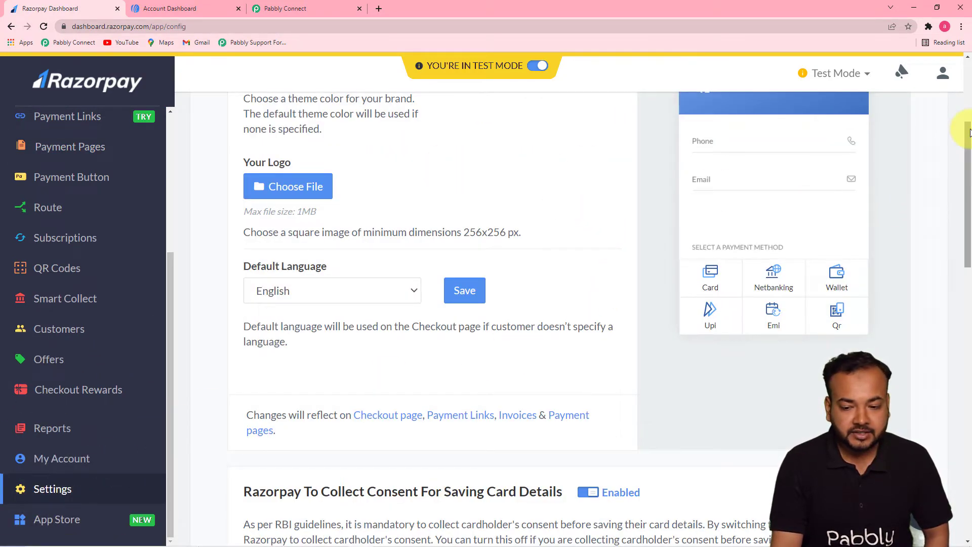
scroll(968, 133, up, 4)
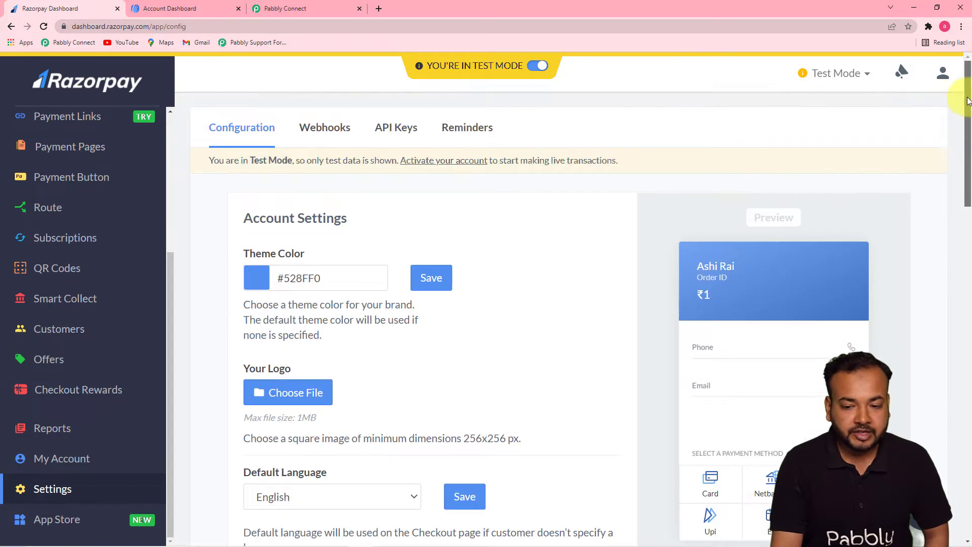
click(326, 127)
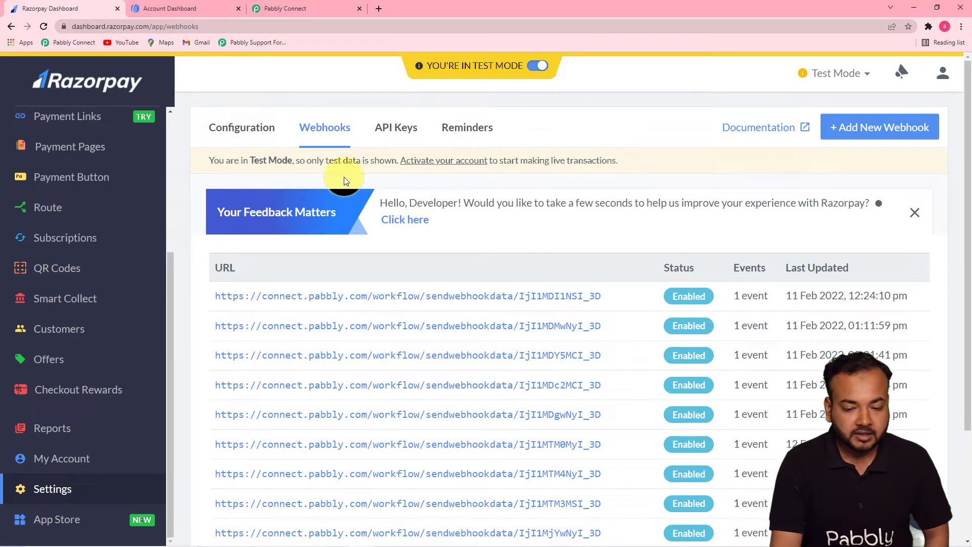
click(863, 129)
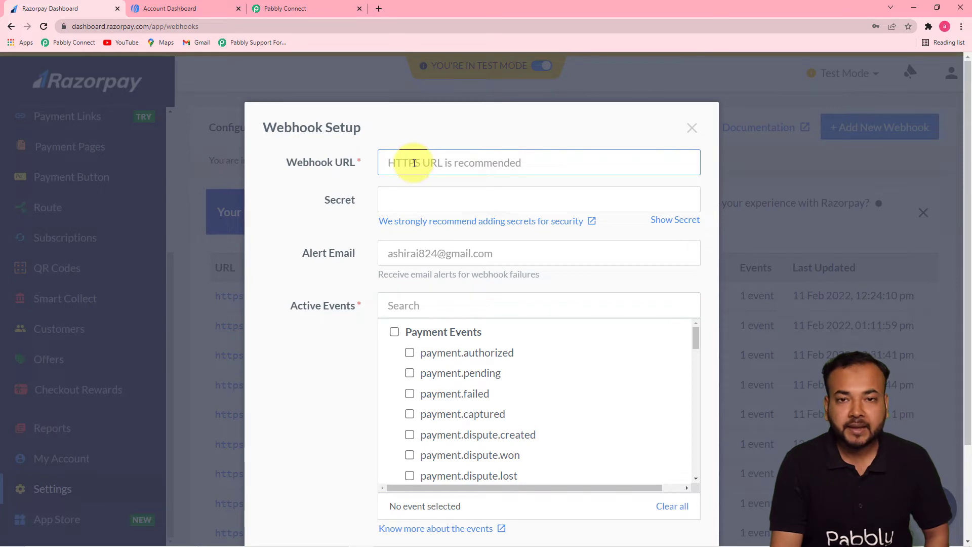
Copy the trigger's webhook URL from Pabbly Connect and paste it as the Webhook URL in Razorpay's webhook setup.
click(289, 9)
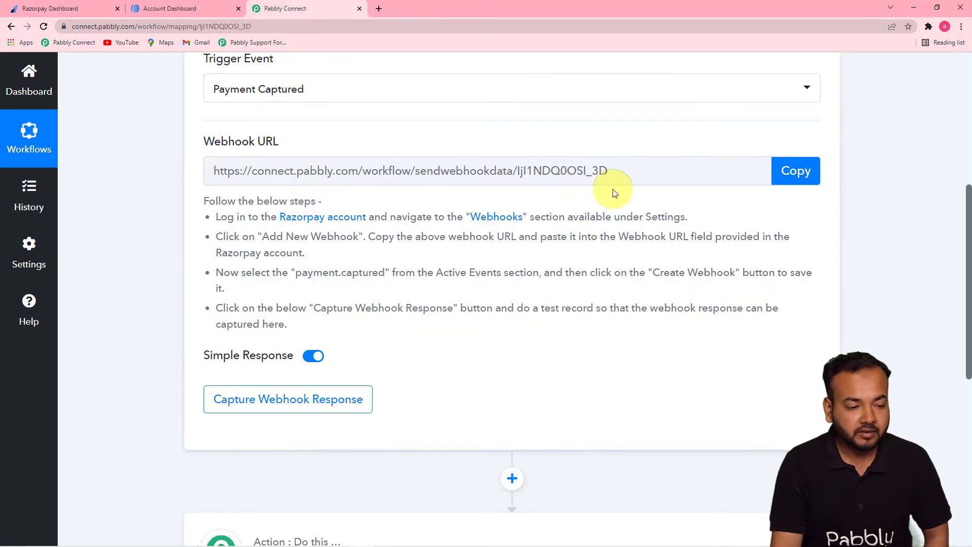
click(804, 181)
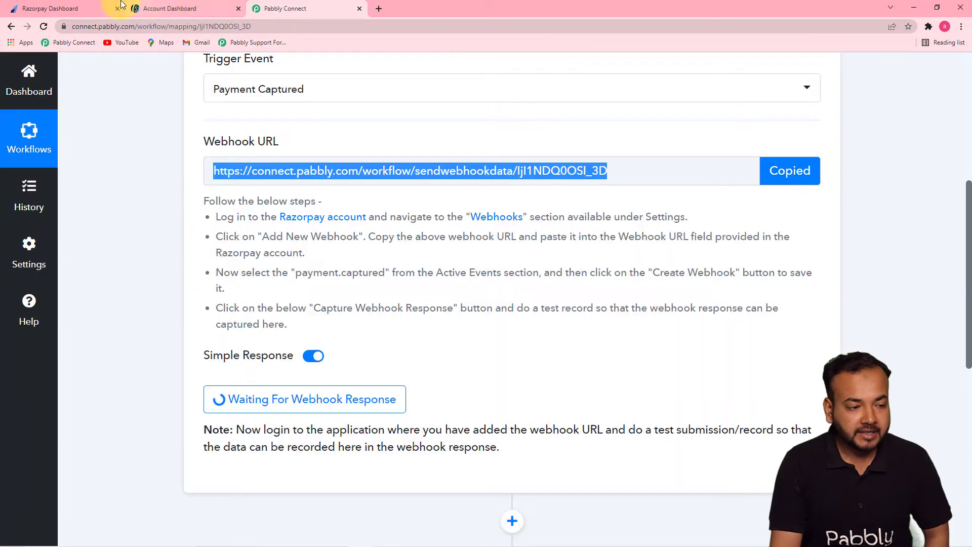
click(67, 7)
right_click(408, 171)
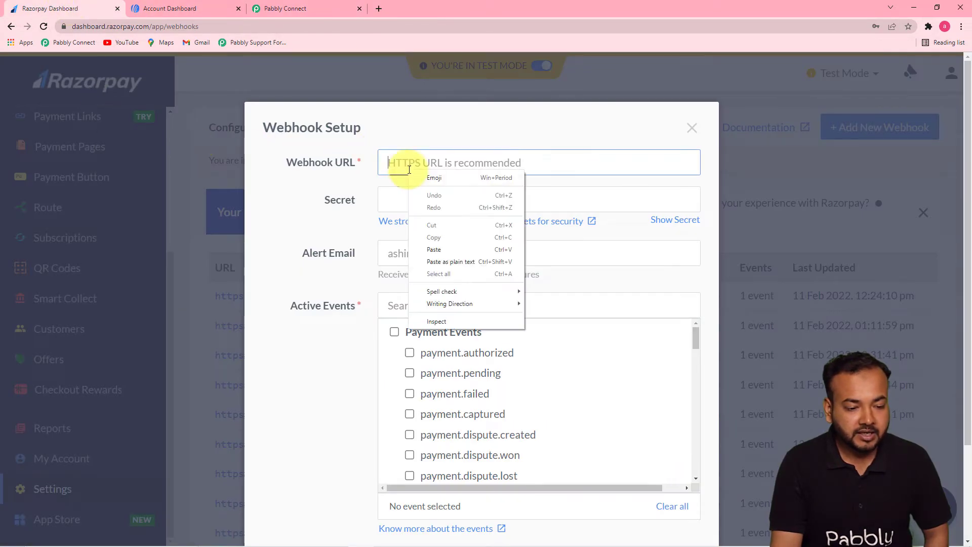
click(434, 248)
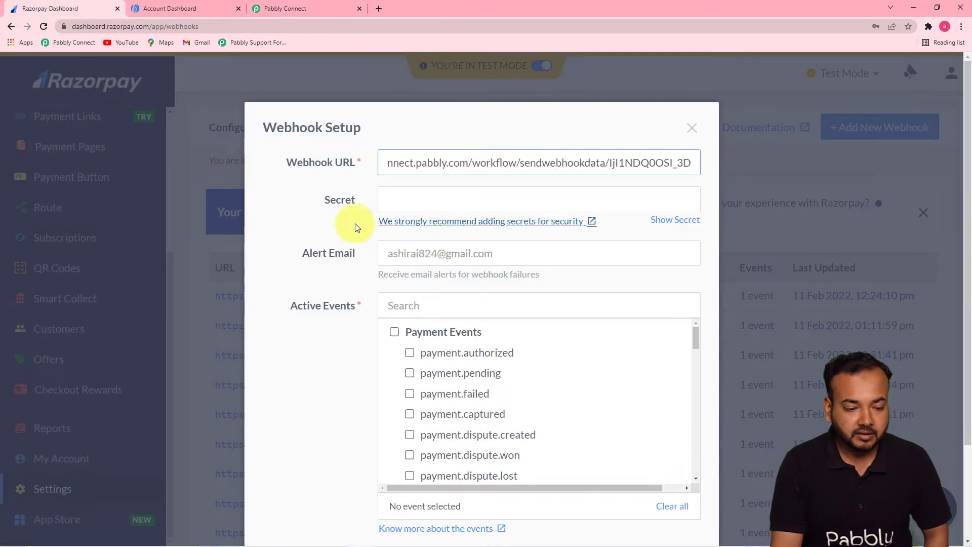
click(338, 223)
Enable the payment.captured event for the new Razorpay webhook and create the webhook.
scroll(337, 224, down, 3)
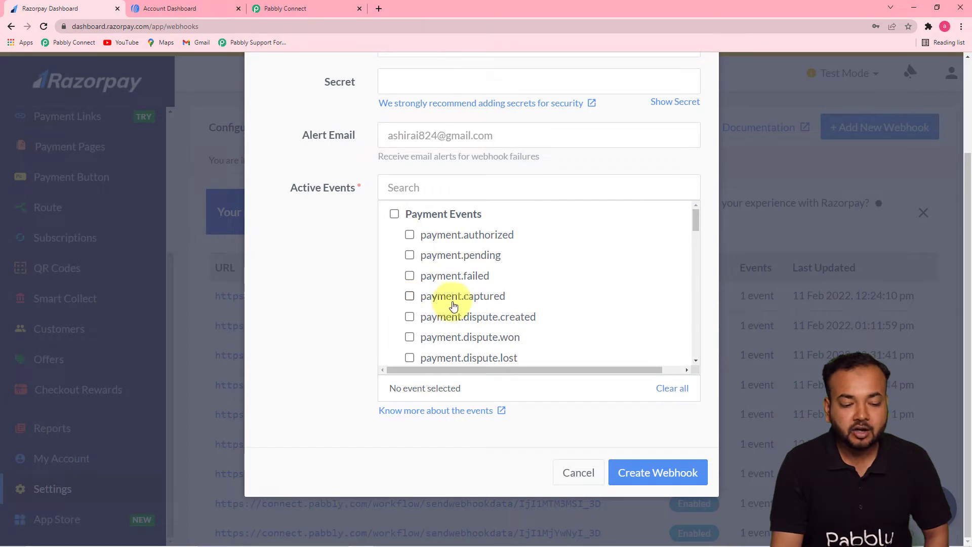
click(410, 296)
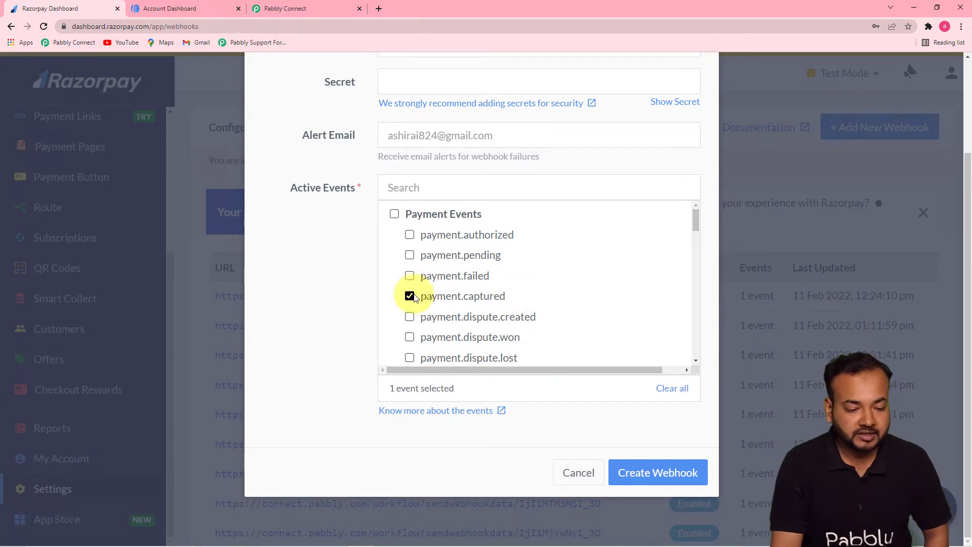
click(650, 472)
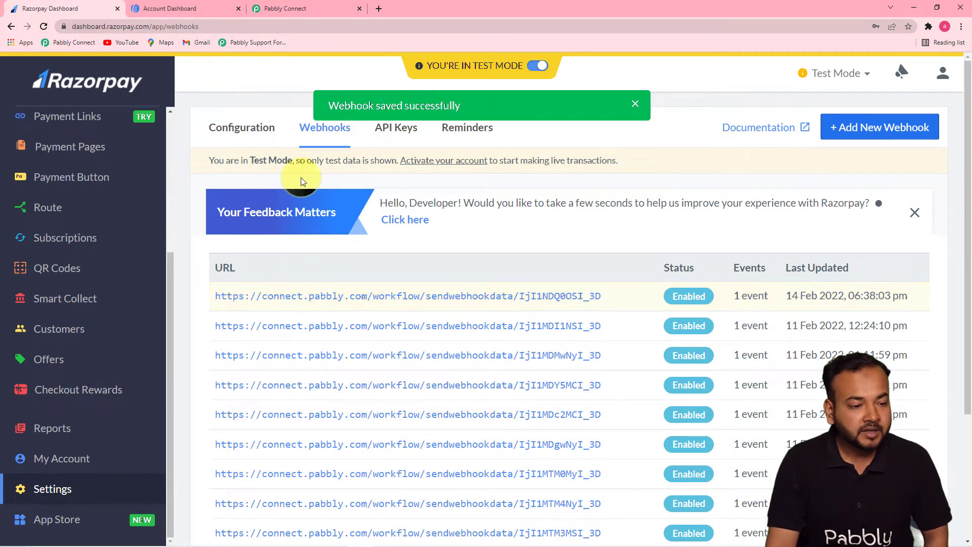
Check the webhook capture status in Pabbly Connect, then open the Web Developer Course payment page's details in Razorpay.
click(282, 9)
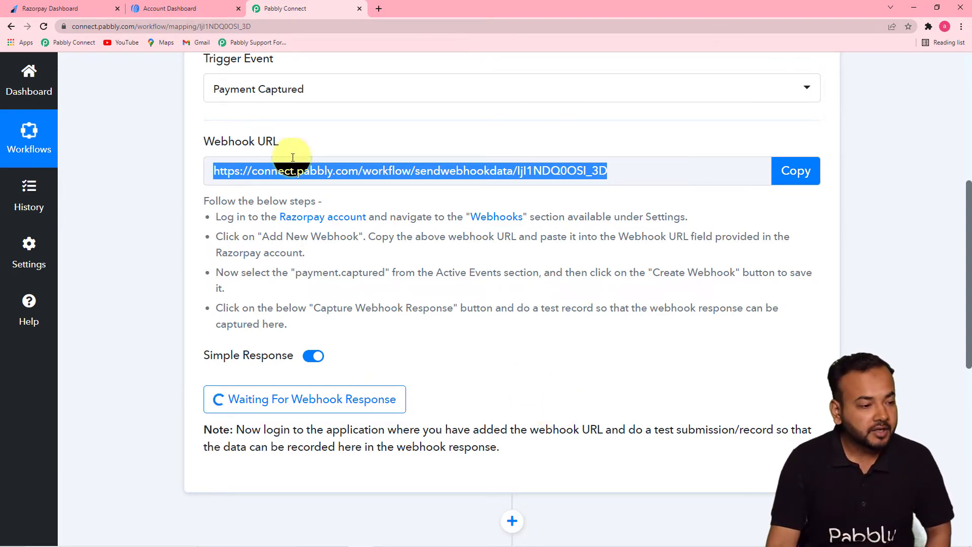
click(70, 9)
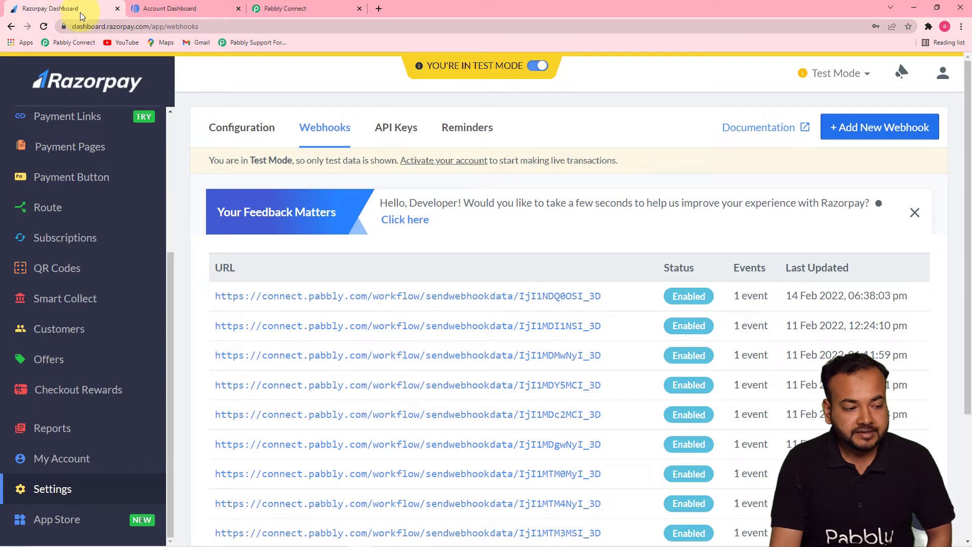
scroll(108, 218, up, 1)
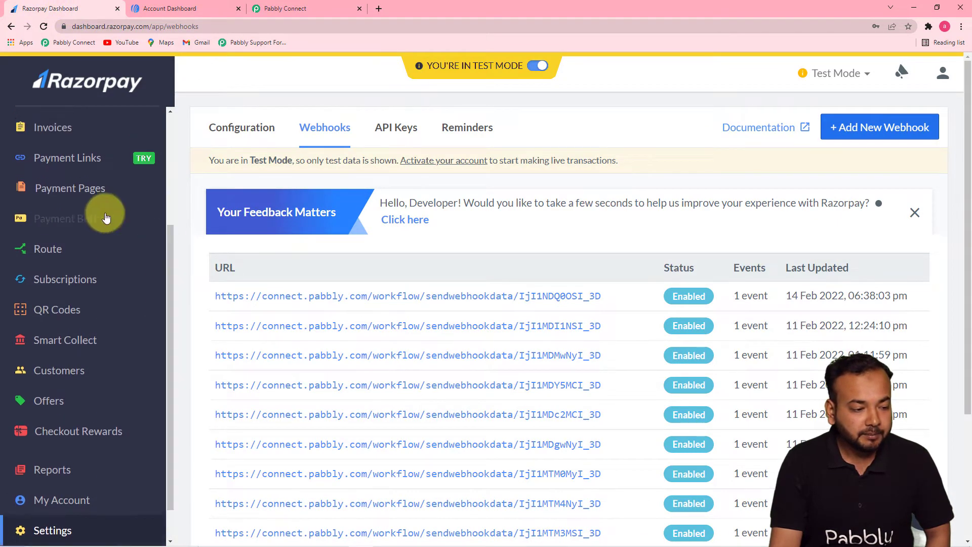
click(86, 189)
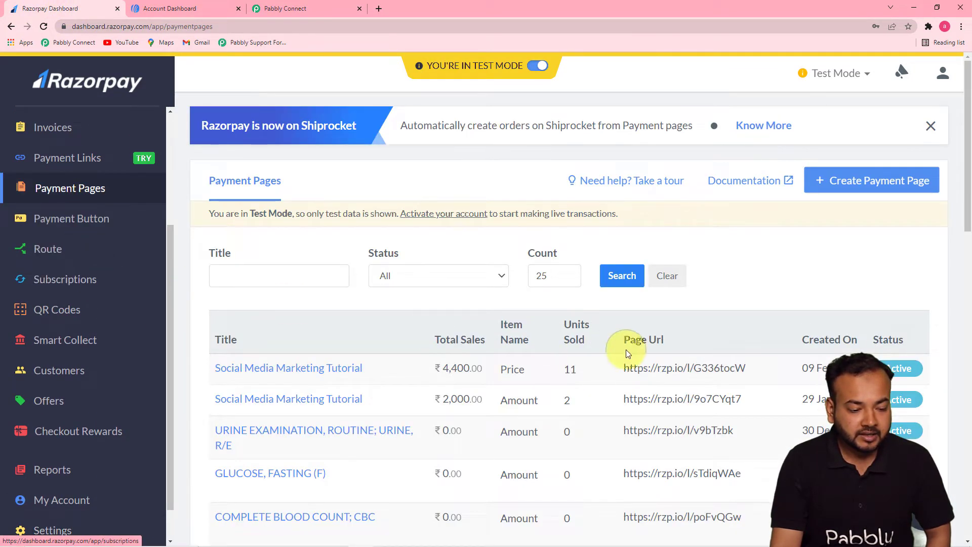
drag(967, 206, 968, 309)
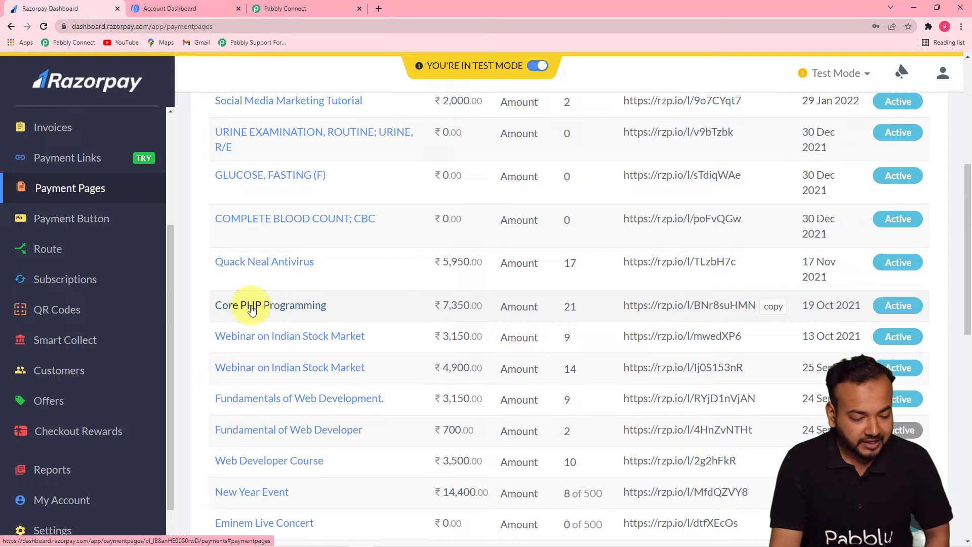
click(262, 460)
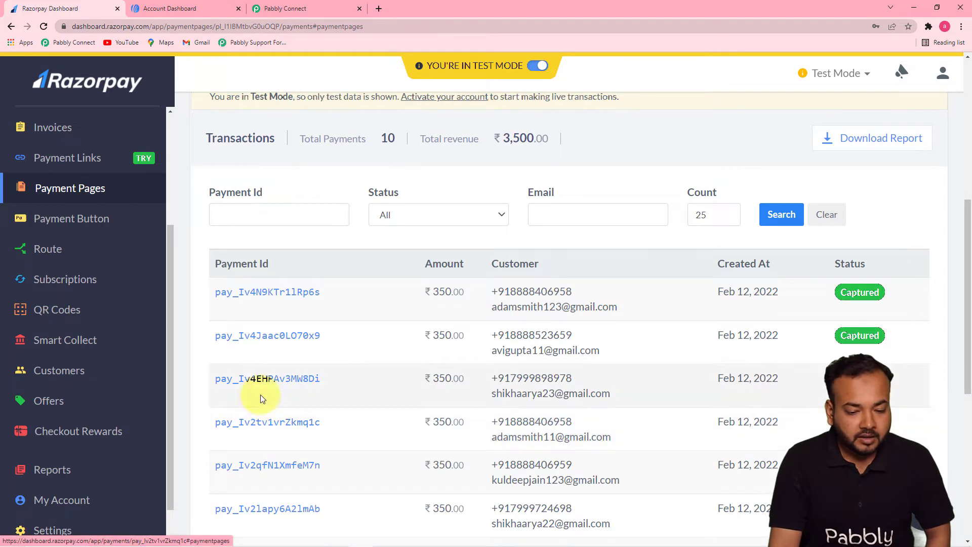
scroll(278, 330, down, 3)
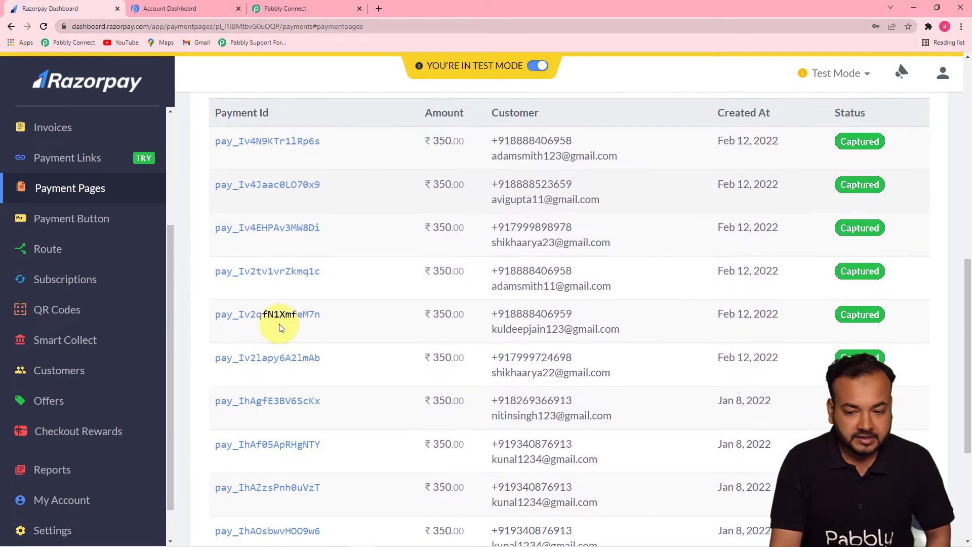
drag(967, 277, 950, 108)
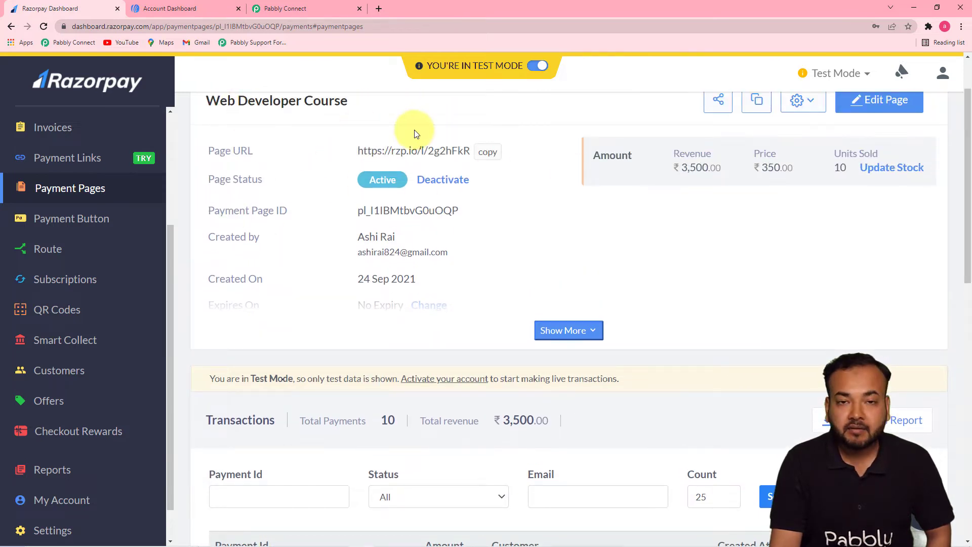
Open the Web Developer Course payment page's public URL in a new browser tab.
drag(969, 175, 968, 144)
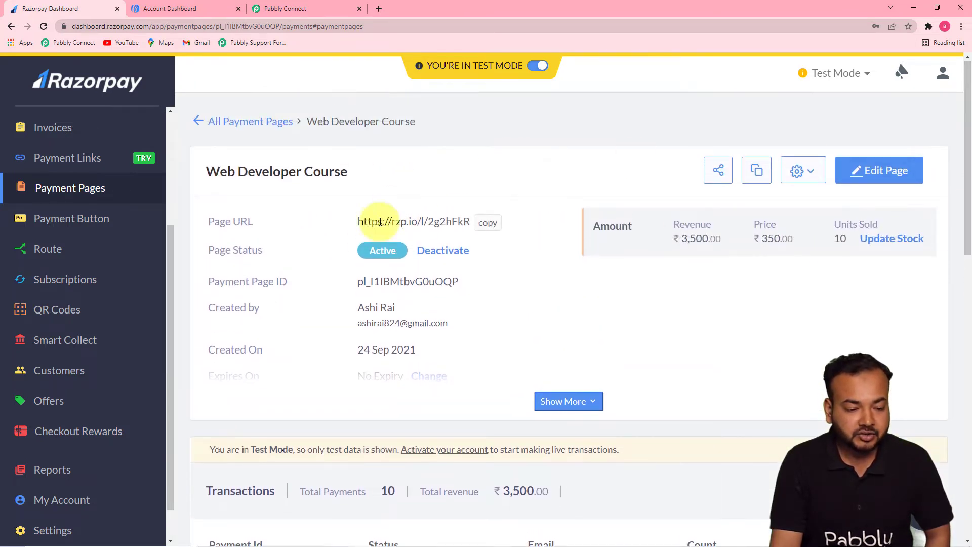
click(379, 10)
text(https://rzp.io/l/2g2hFkR)
key(Return)
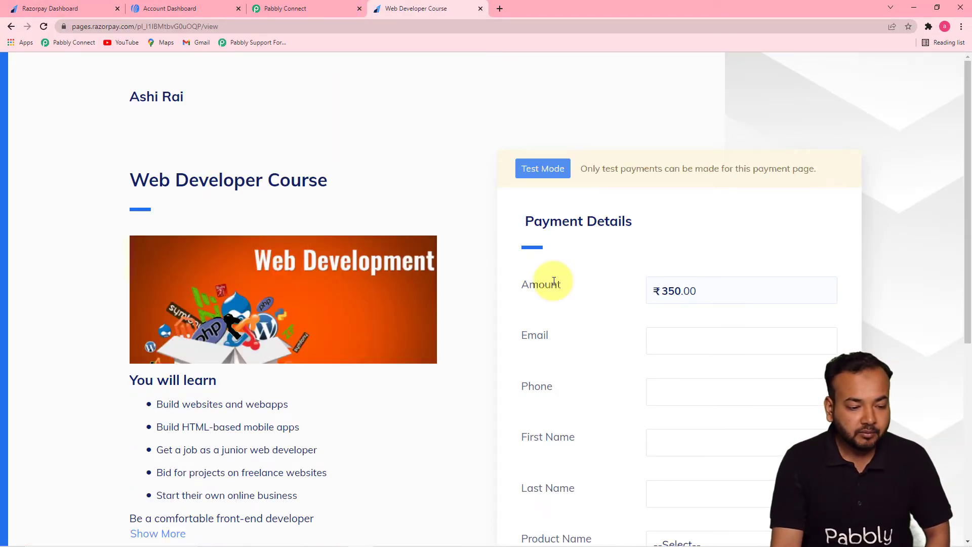
Fill in the customer's email, phone number, first name and last name in the payment details form.
scroll(544, 281, down, 3)
click(733, 192)
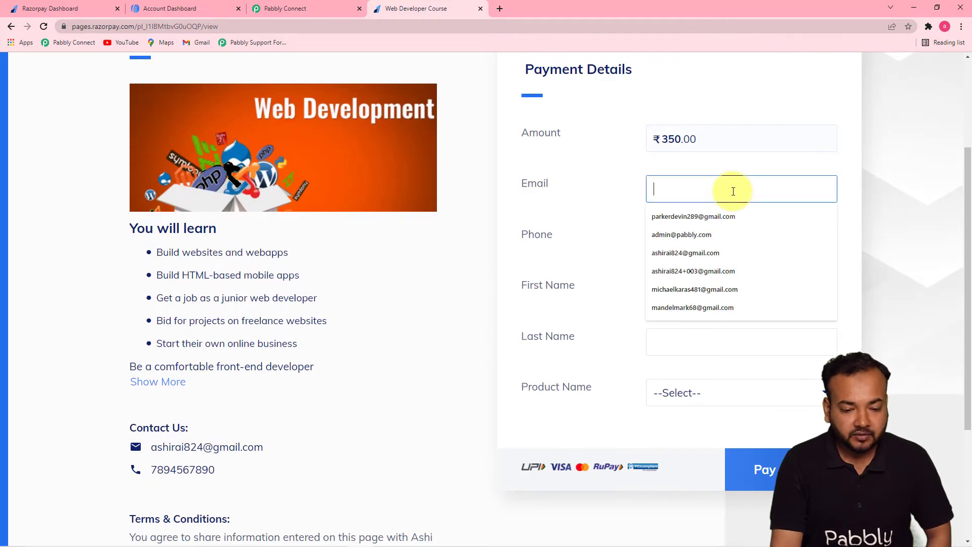
click(693, 217)
click(731, 243)
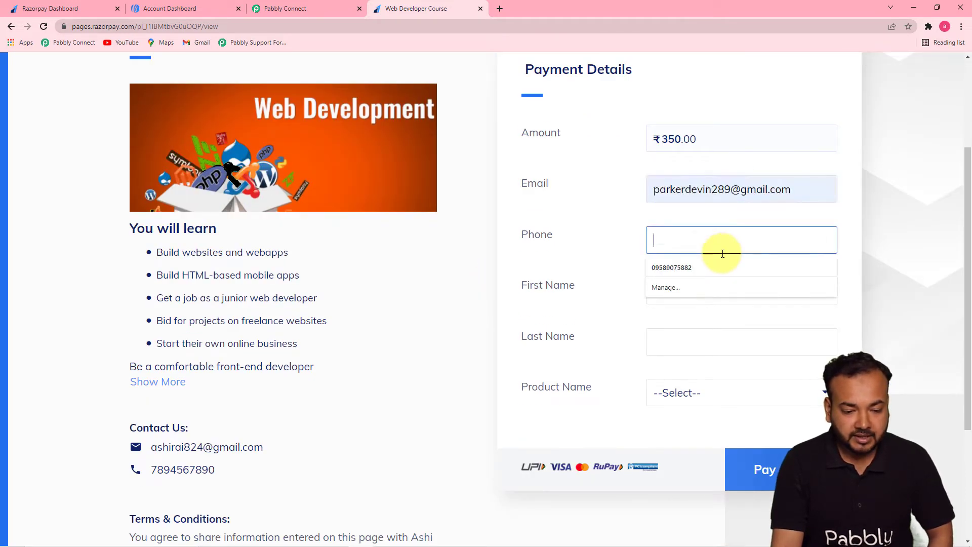
click(701, 272)
click(712, 293)
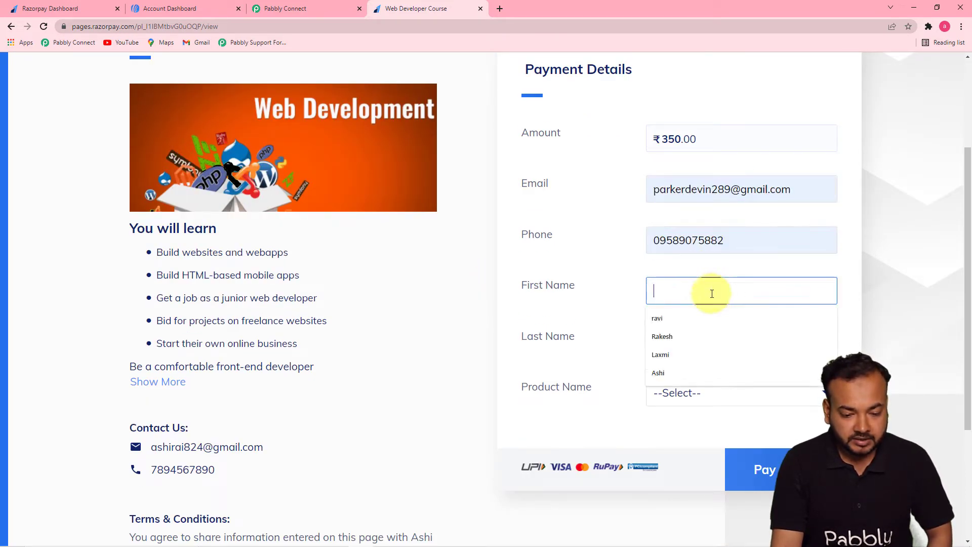
click(679, 354)
click(679, 338)
text(shastri)
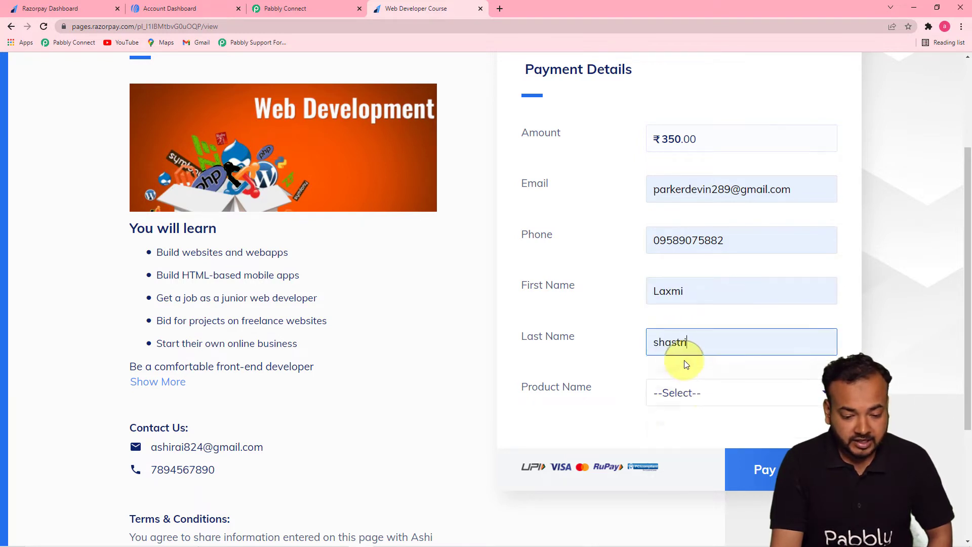
Choose Web Development Course as the product name and proceed to the ₹350 payment.
click(687, 398)
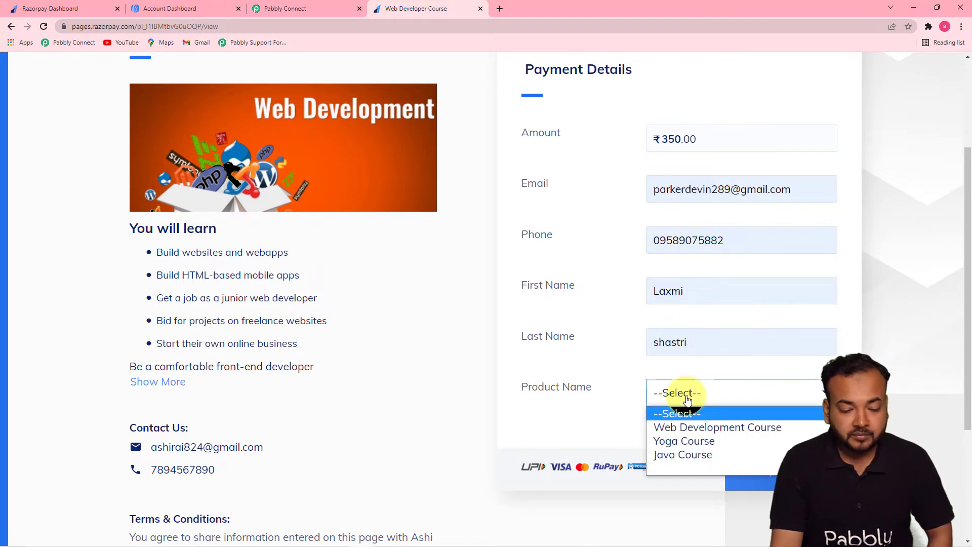
click(678, 429)
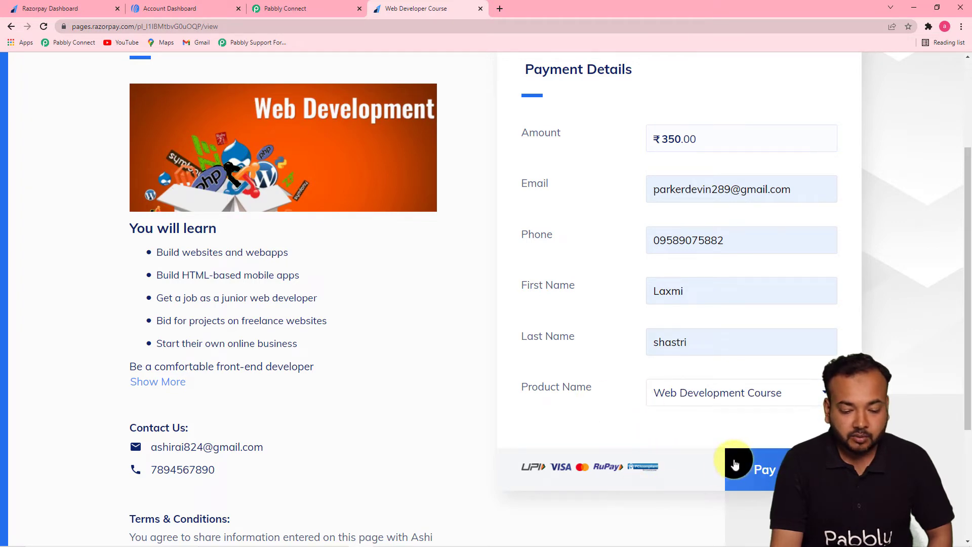
click(749, 468)
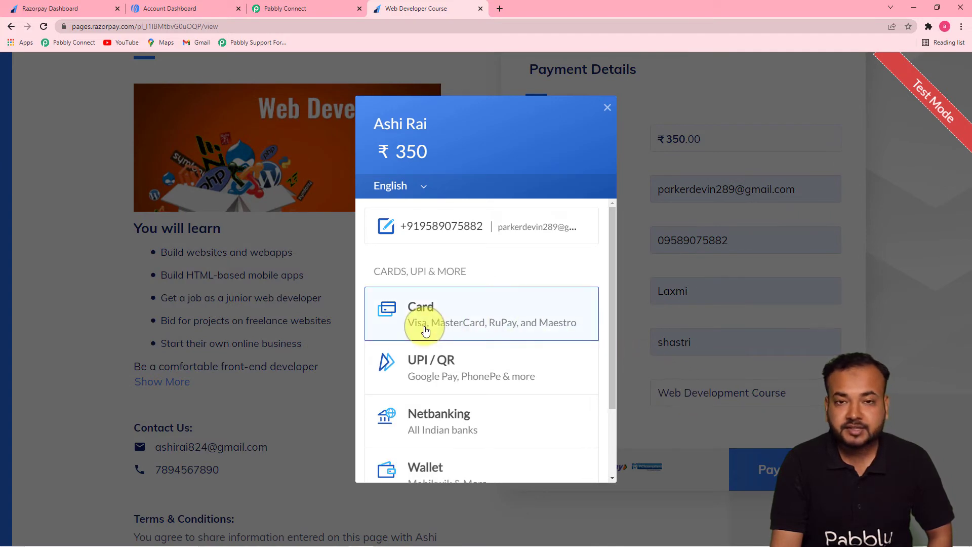
Pay ₹350 by card, entering the card number, expiry, cardholder's name and CVV, and opting out of saving the card.
click(432, 328)
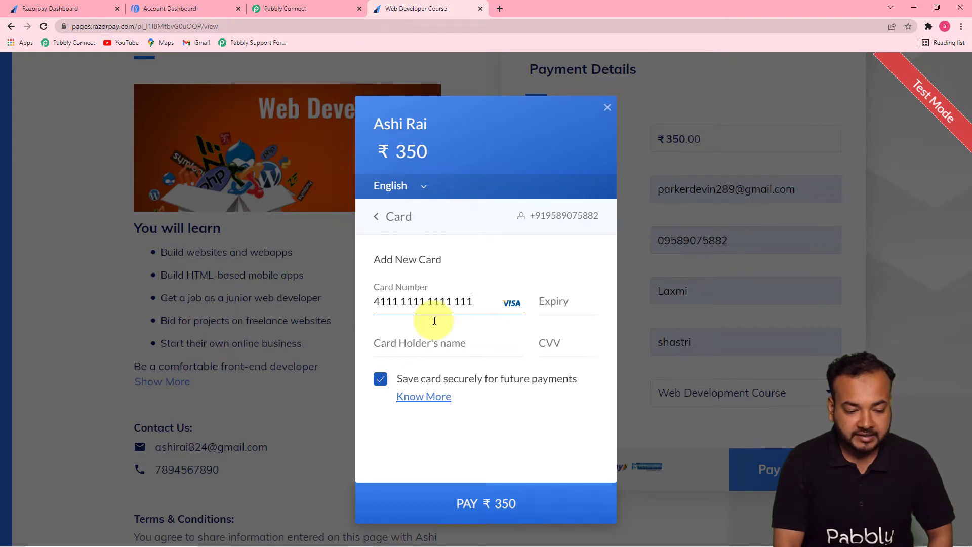
click(582, 312)
text(0125)
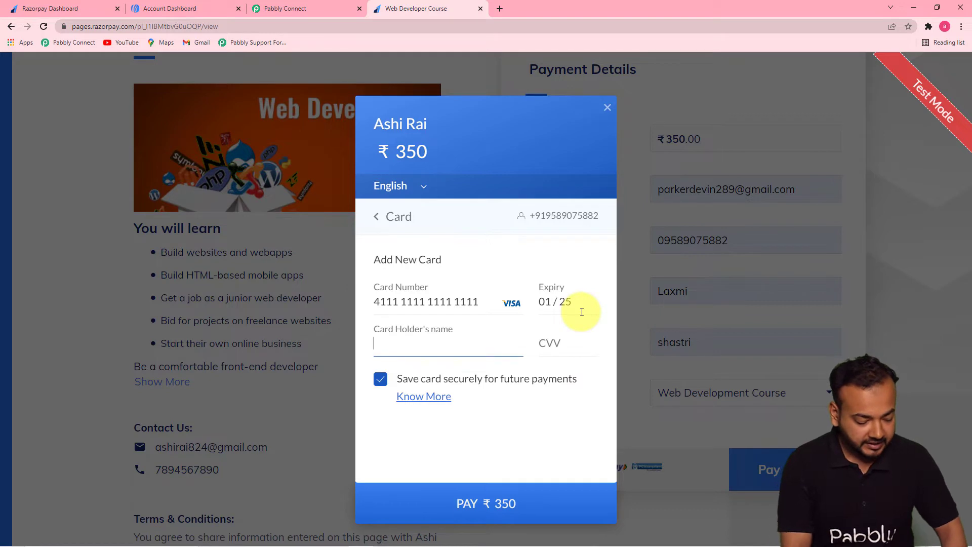
text(Laxmmi)
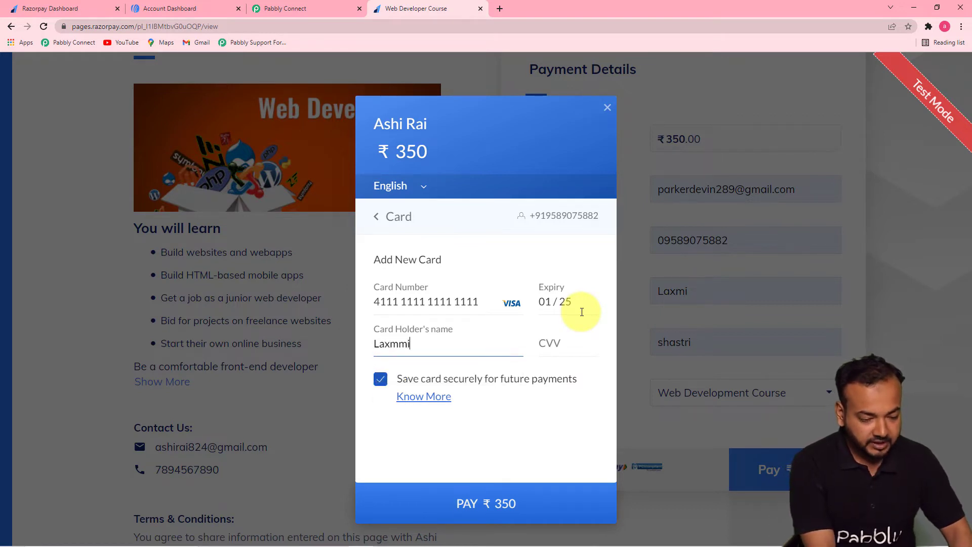
click(588, 341)
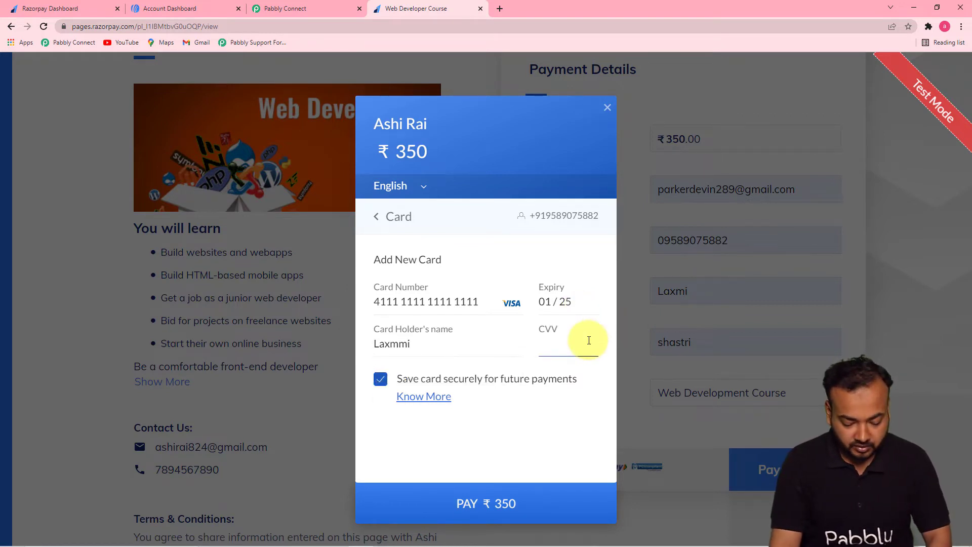
click(380, 379)
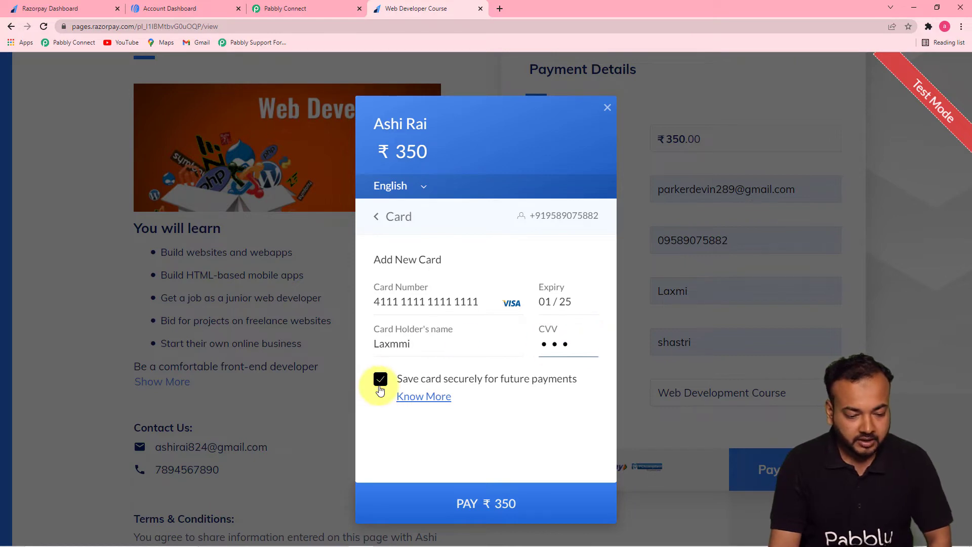
click(441, 506)
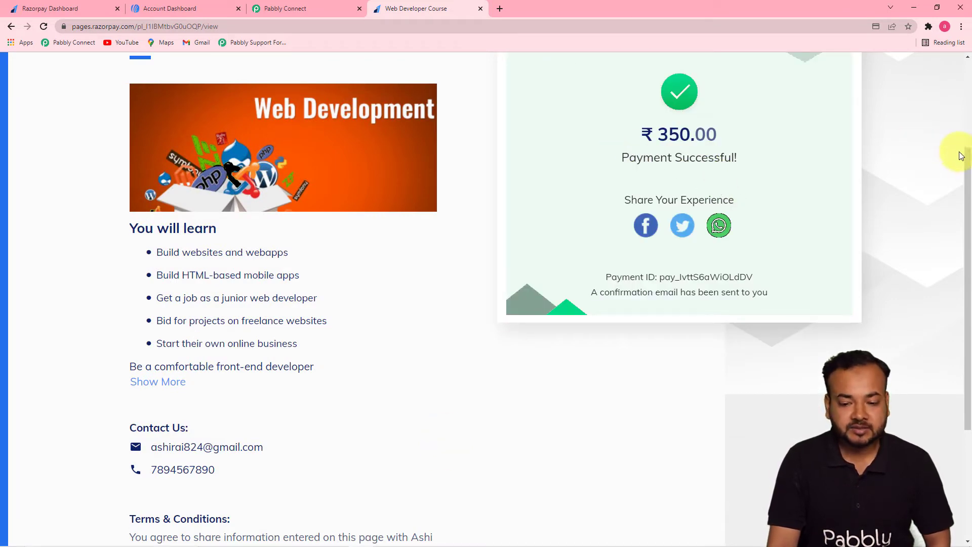
Review the payment data in the Razorpay trigger's webhook response in Pabbly Connect, then switch to AWeber to view the subscriber list.
scroll(960, 167, up, 3)
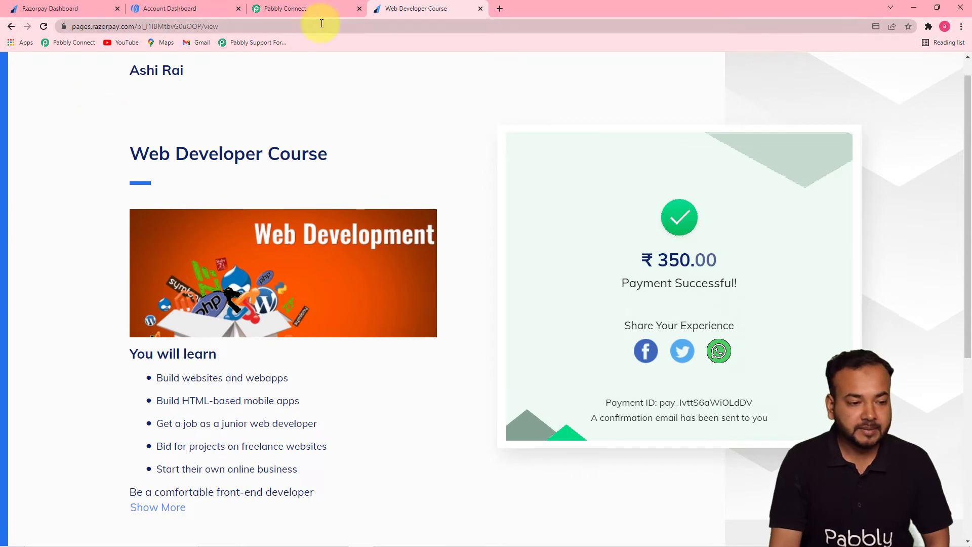
click(304, 9)
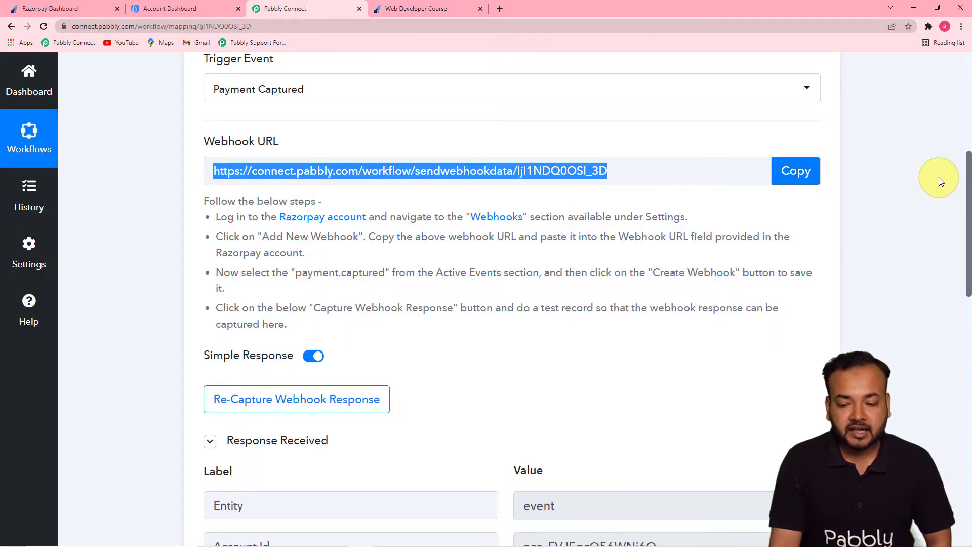
drag(967, 170, 964, 289)
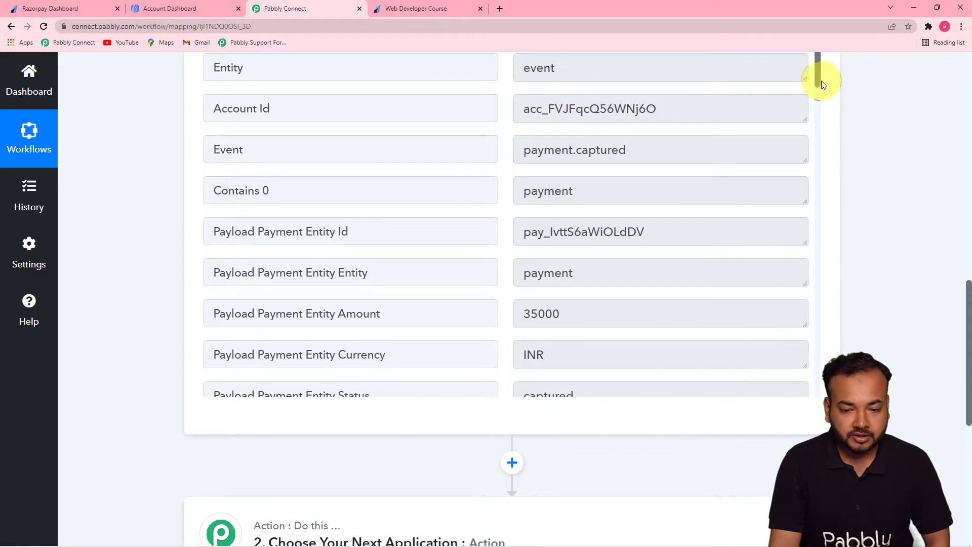
drag(822, 84, 834, 354)
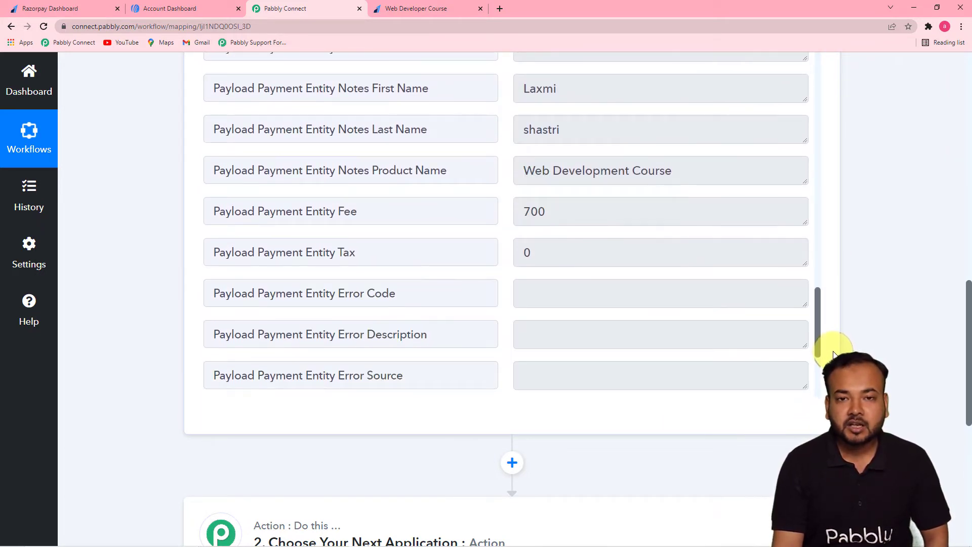
drag(817, 315, 815, 336)
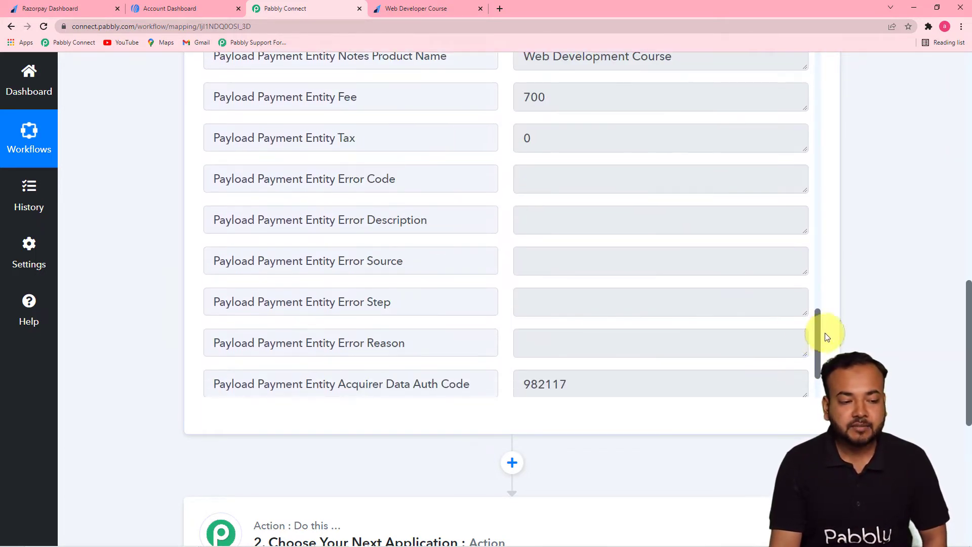
click(178, 9)
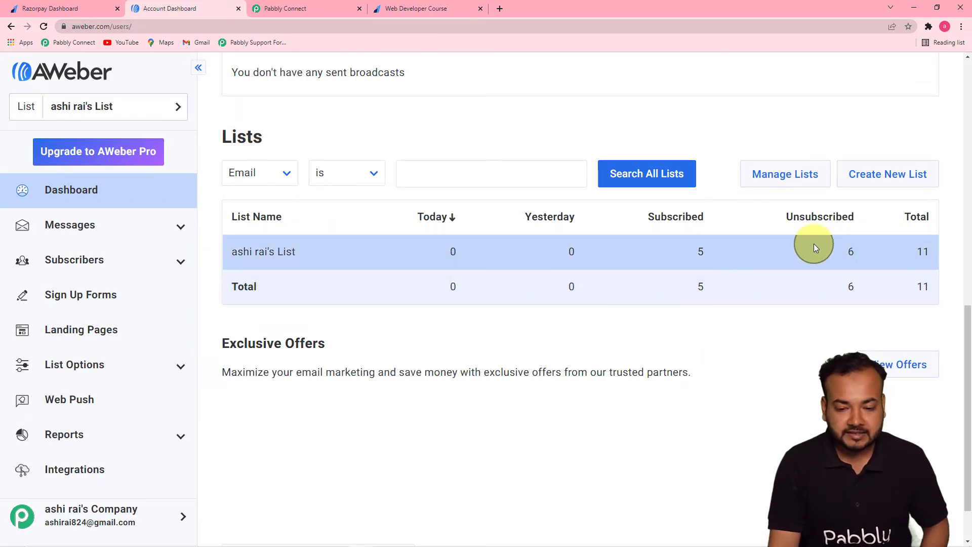
Switch back to Pabbly Connect and set the second step's app to AWeber with Add Subscriber as the action event.
click(292, 9)
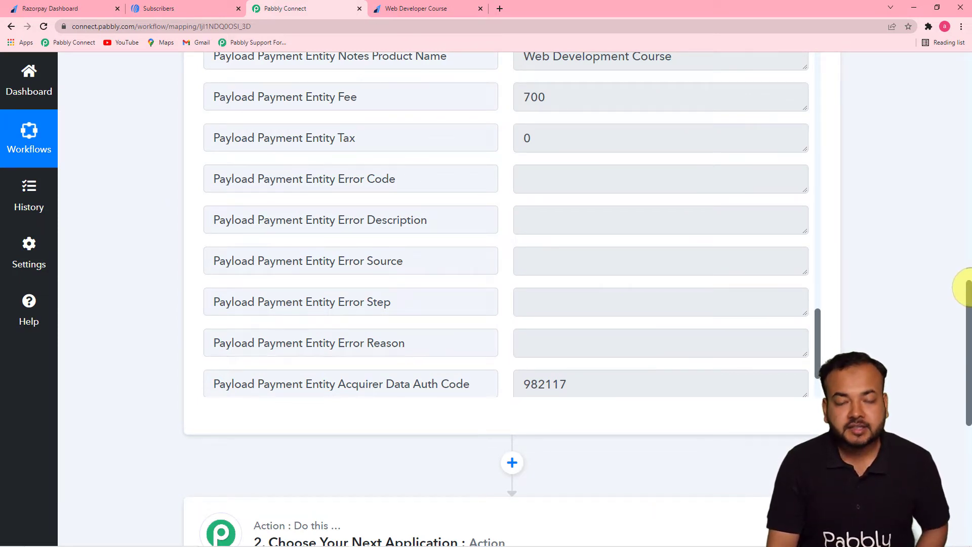
drag(965, 288, 966, 369)
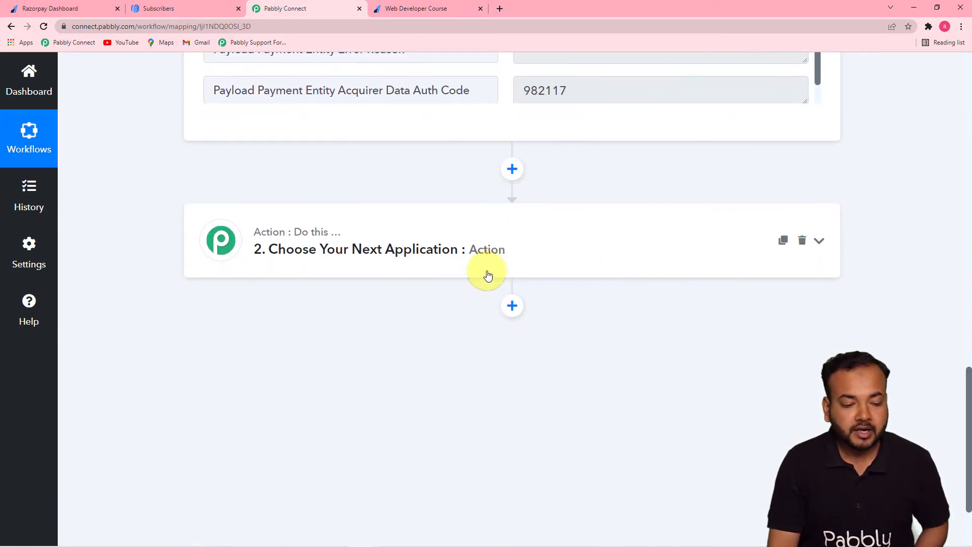
click(447, 266)
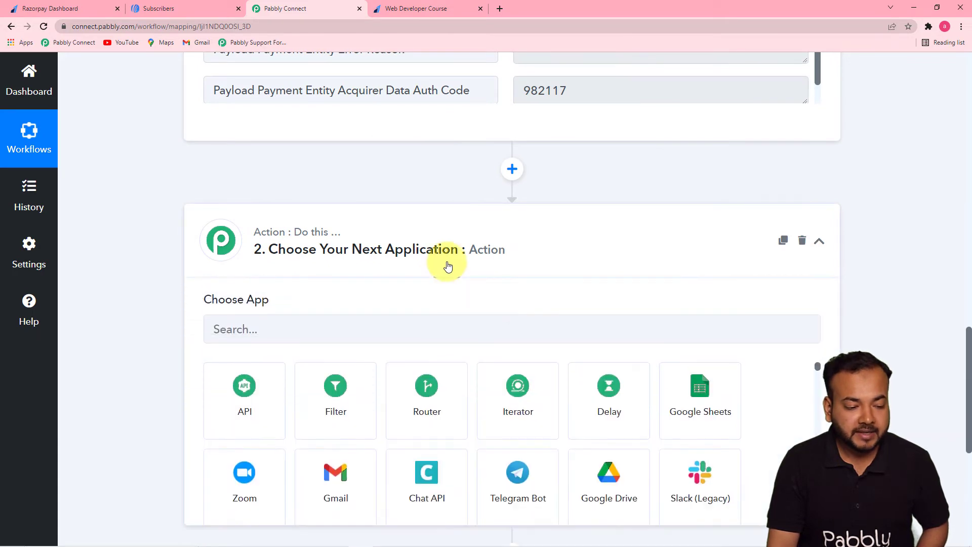
click(355, 334)
text(awe)
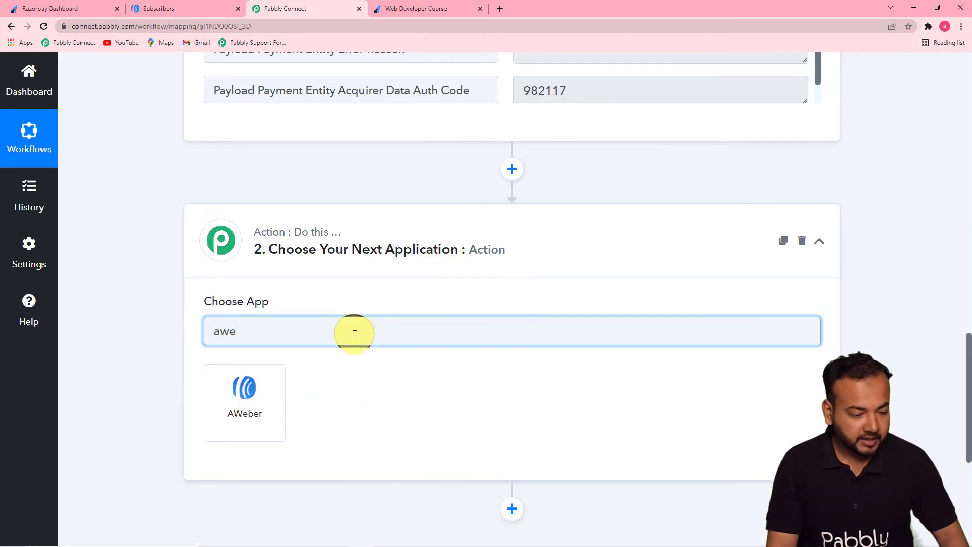
click(280, 401)
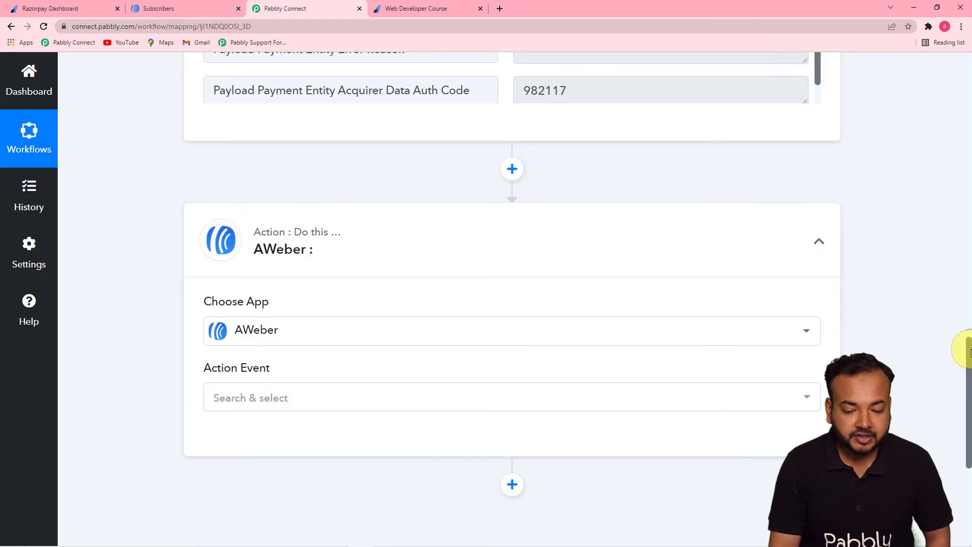
drag(968, 353, 963, 414)
click(750, 190)
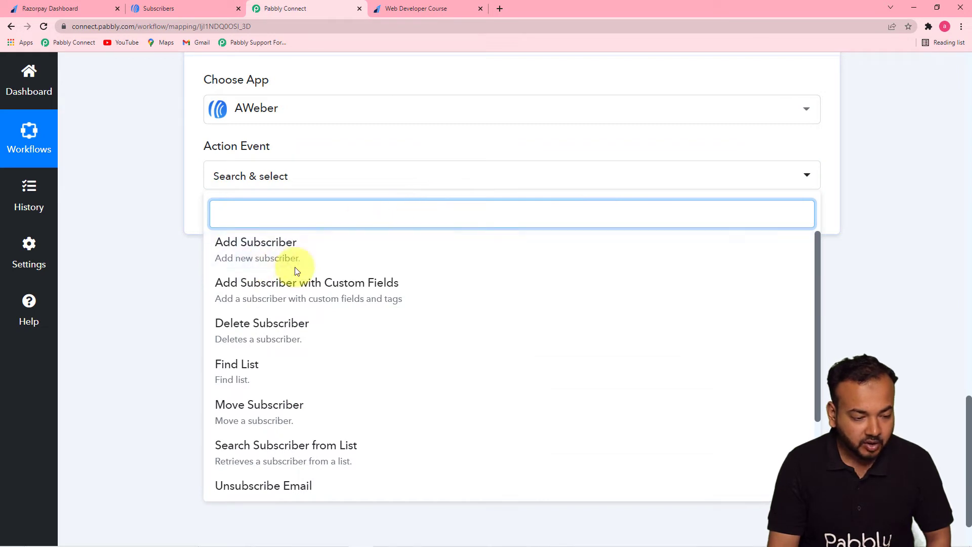
click(258, 253)
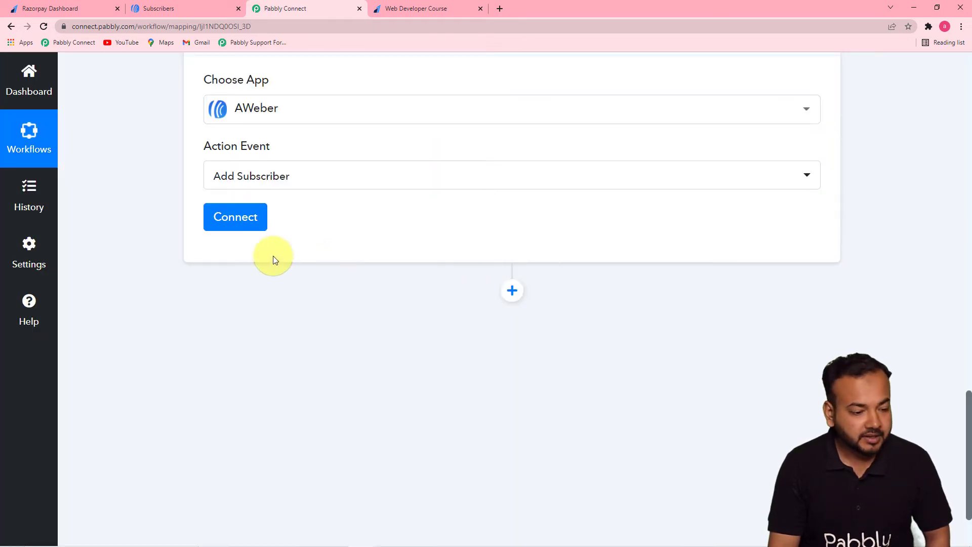
Start a new AWeber connection for the Add Subscriber action and bring up its authorization window.
click(260, 235)
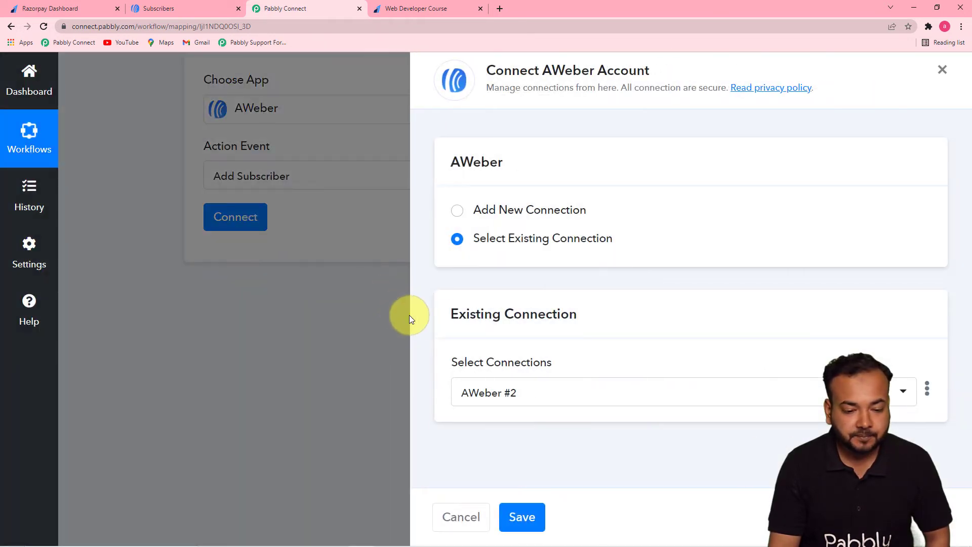
click(457, 211)
click(520, 380)
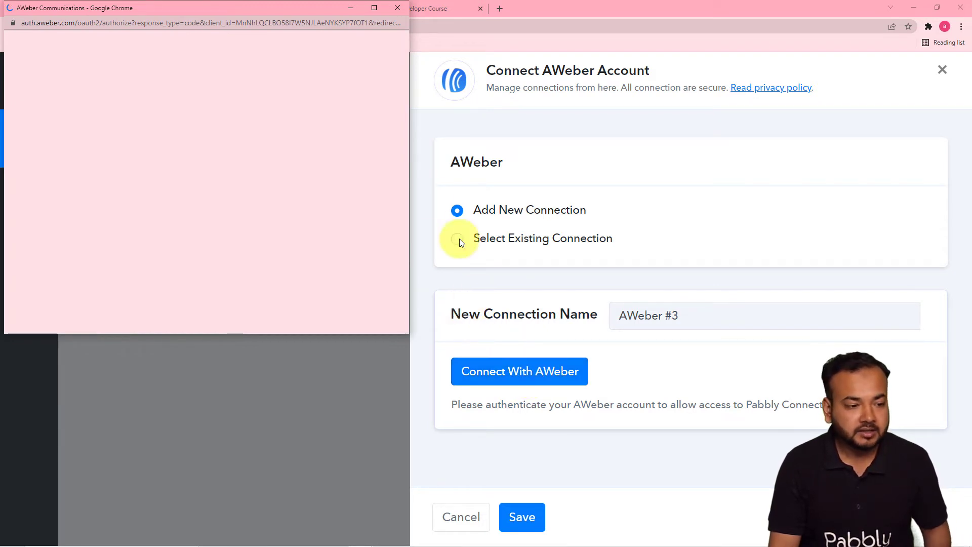
drag(236, 10, 509, 57)
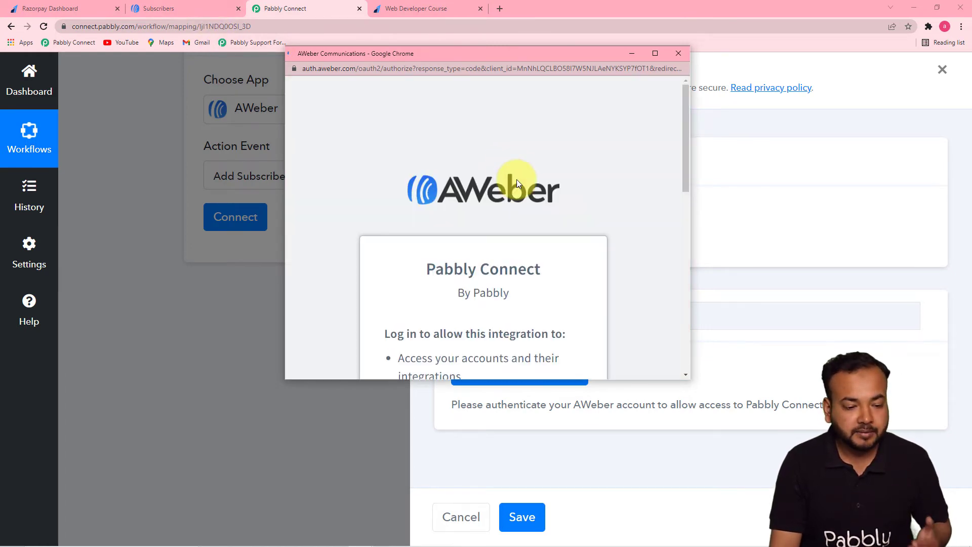
Try to complete the reCAPTCHA check and allow Pabbly Connect access to the AWeber account.
drag(687, 151, 677, 320)
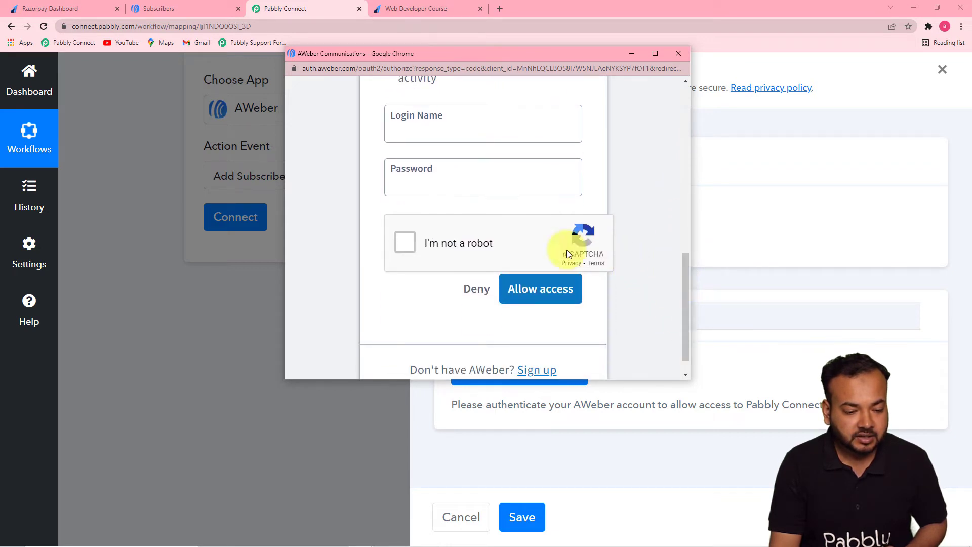
click(408, 244)
click(532, 288)
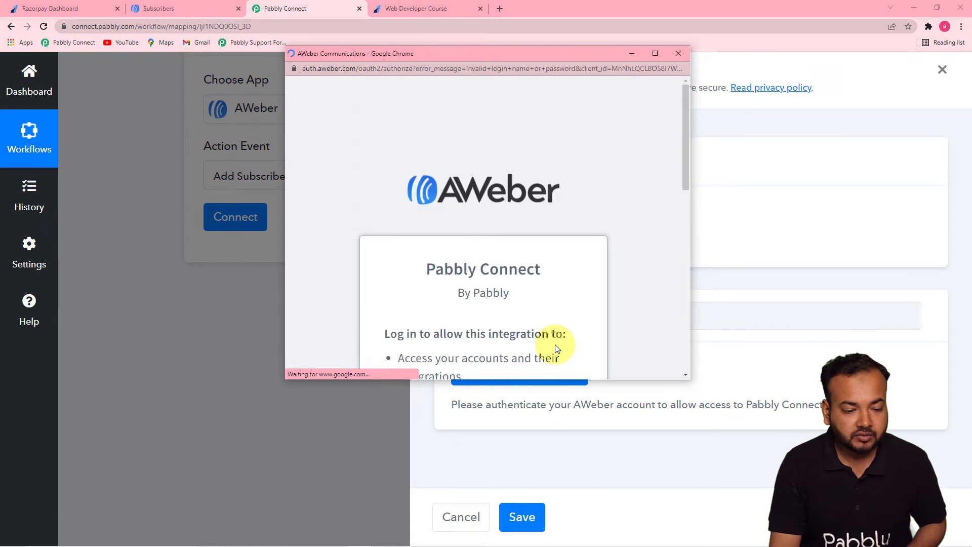
Fill in the AWeber login name and account password, and allow Pabbly Connect access to the account.
drag(683, 163, 686, 330)
click(457, 123)
click(456, 123)
click(453, 159)
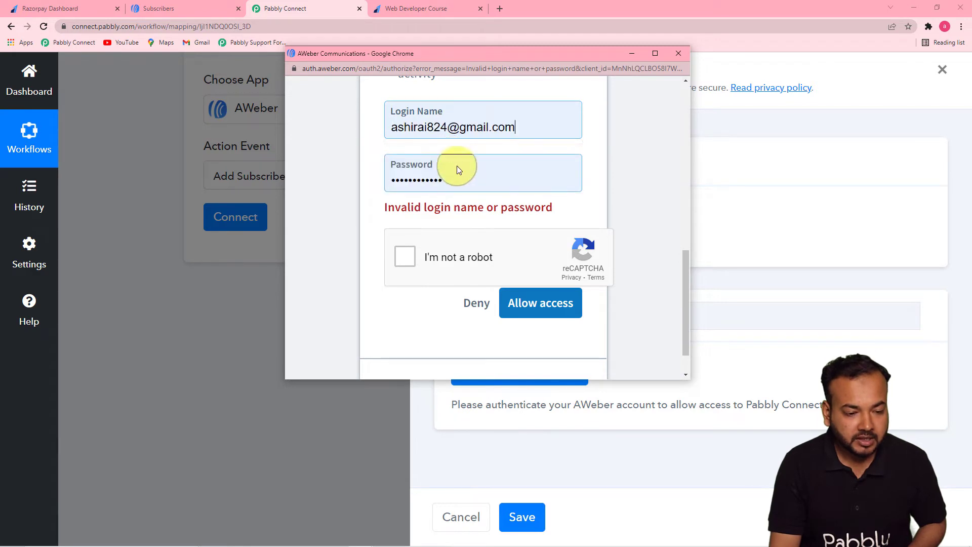
click(535, 312)
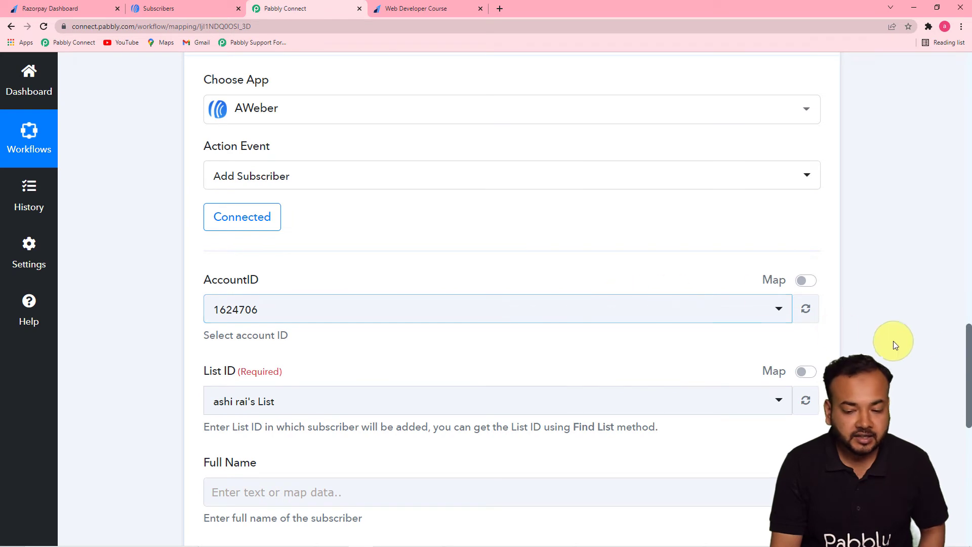
Choose the account owner's AWeber list as the List ID for new subscribers.
drag(967, 332, 962, 392)
click(348, 107)
click(271, 163)
click(246, 194)
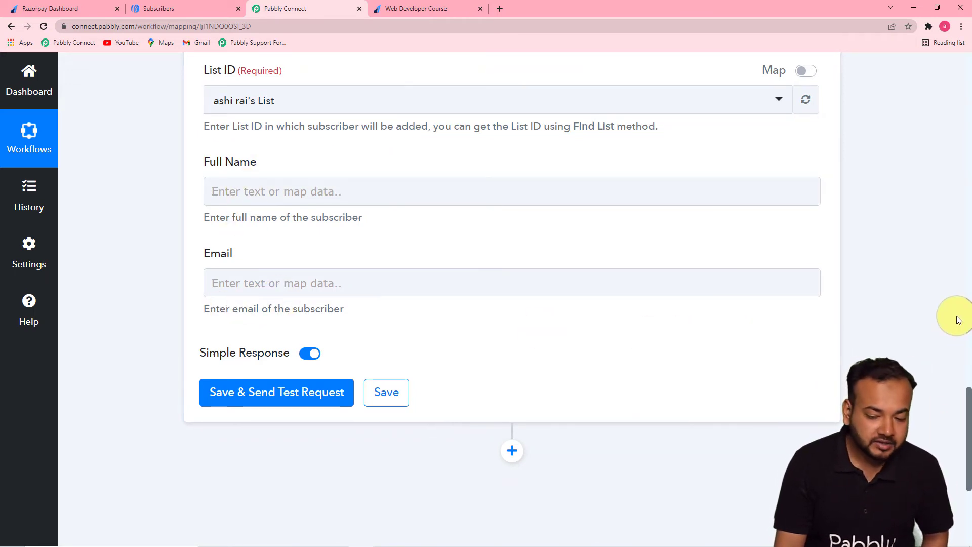
Examine the customer name and email fields in the captured Razorpay payment response.
scroll(955, 319, up, 5)
drag(969, 357, 966, 223)
scroll(819, 422, down, 3)
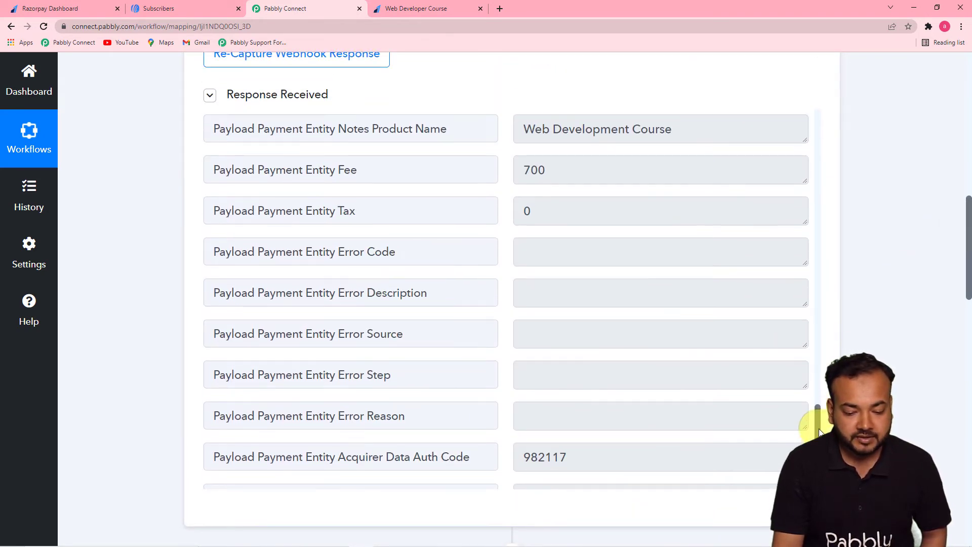
scroll(816, 371, up, 6)
scroll(816, 363, up, 2)
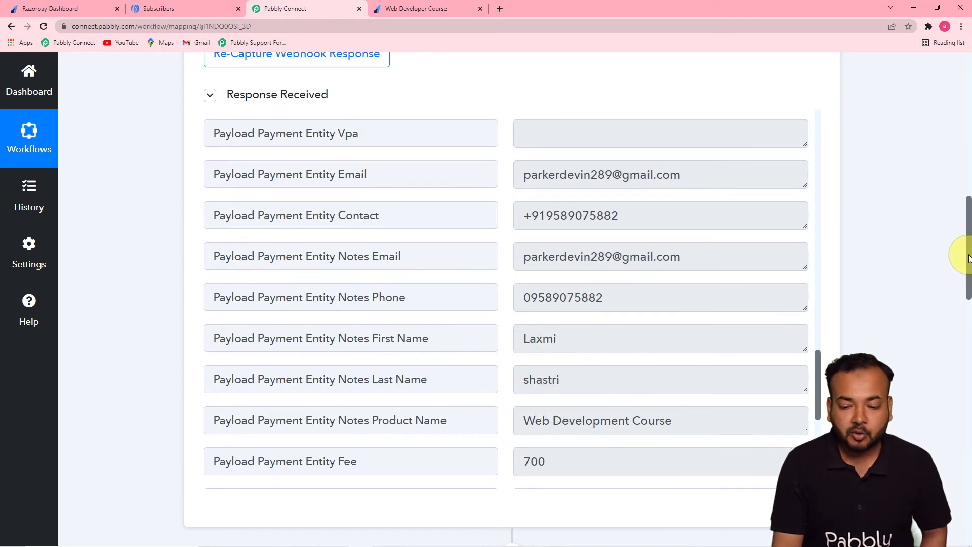
drag(968, 256, 969, 439)
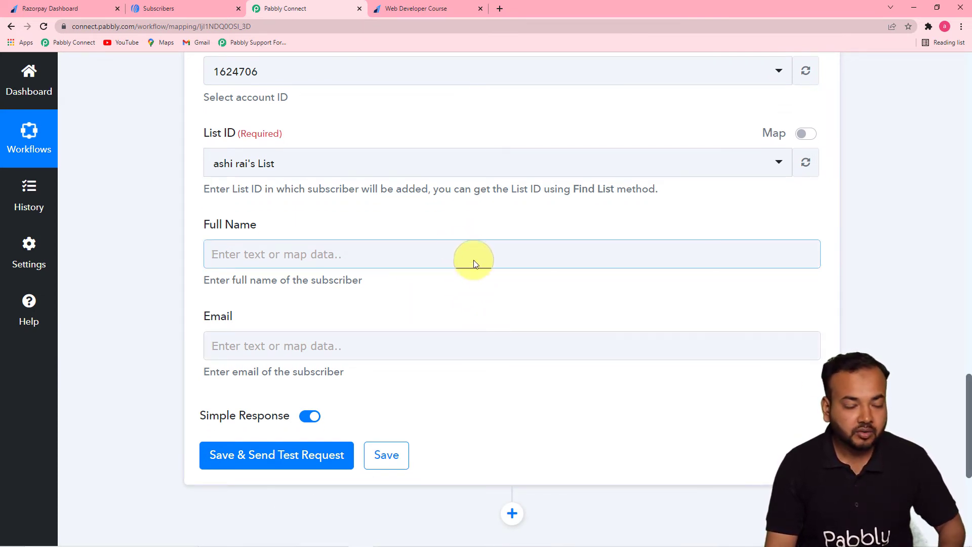
Map the subscriber's Full Name to Payload Payment Entity Notes First Name and Notes Last Name from the Razorpay payment step.
click(408, 255)
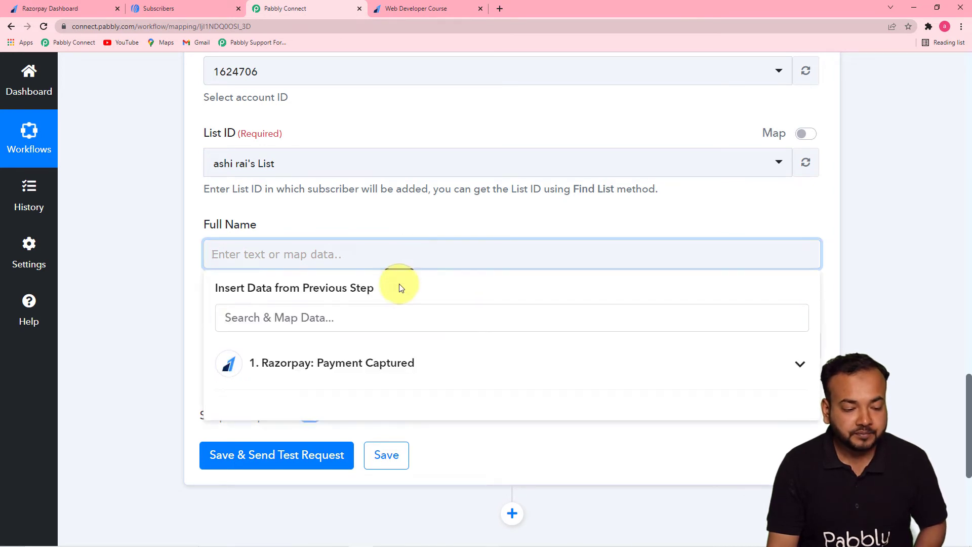
scroll(400, 284, down, 4)
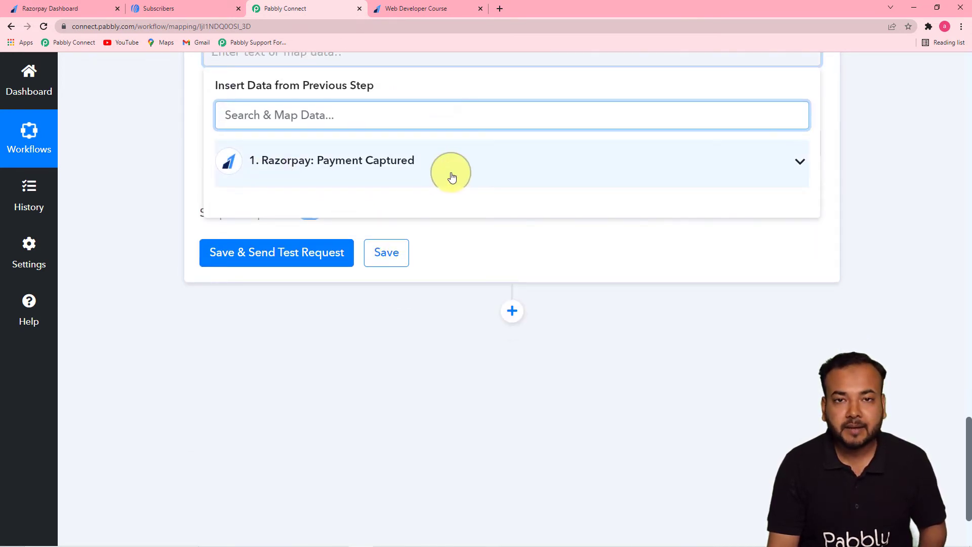
click(400, 175)
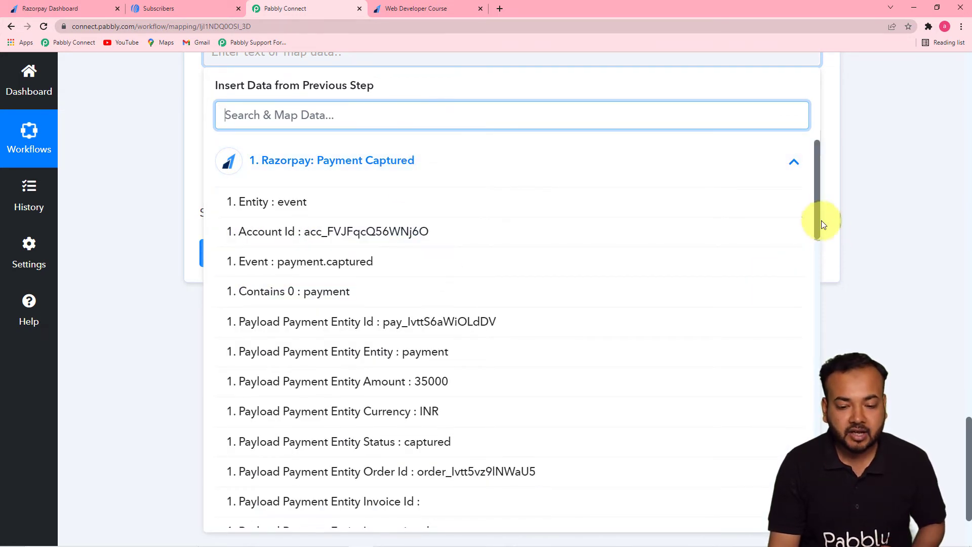
drag(816, 211, 807, 456)
click(583, 358)
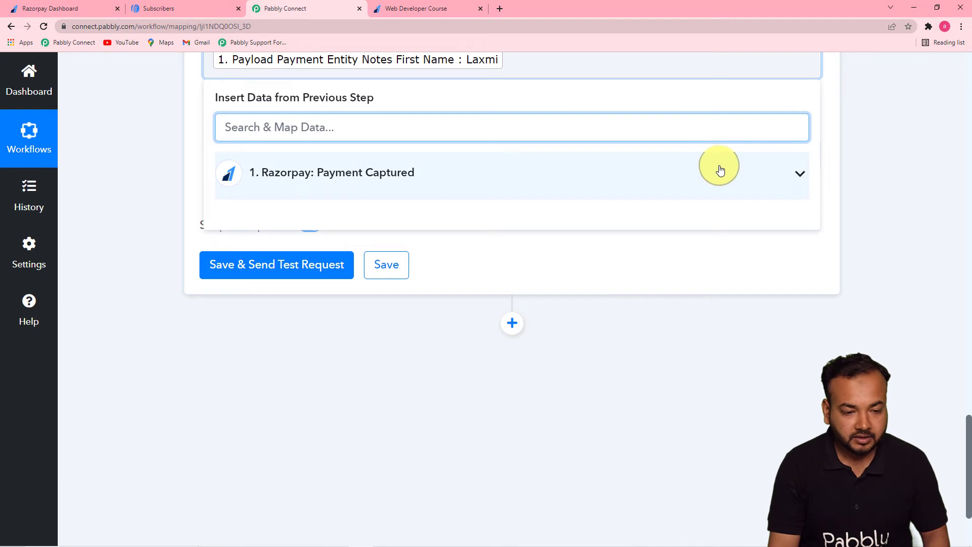
click(715, 168)
drag(819, 235, 767, 440)
click(592, 458)
click(683, 348)
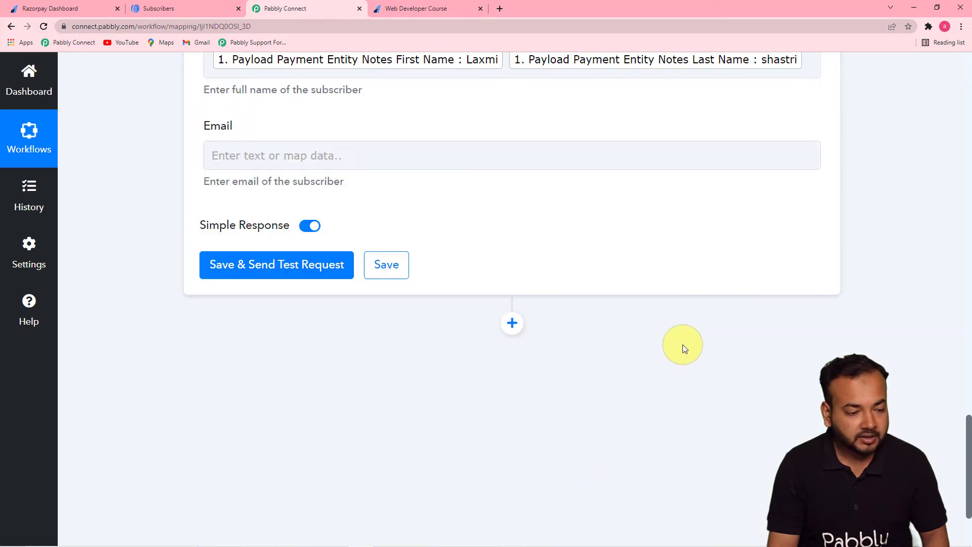
Map the subscriber's Email to Payload Payment Entity Email from the Razorpay payment step.
click(473, 154)
click(482, 259)
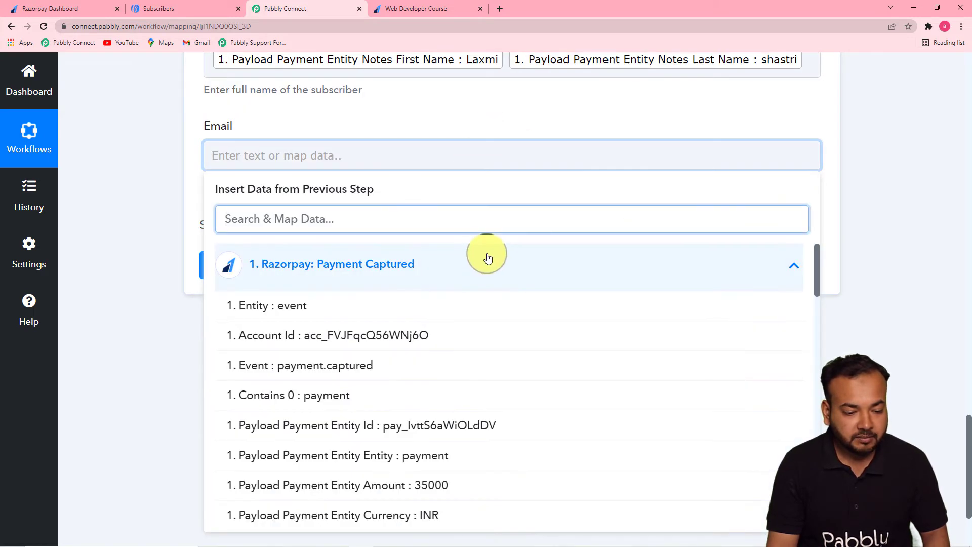
drag(817, 268, 814, 428)
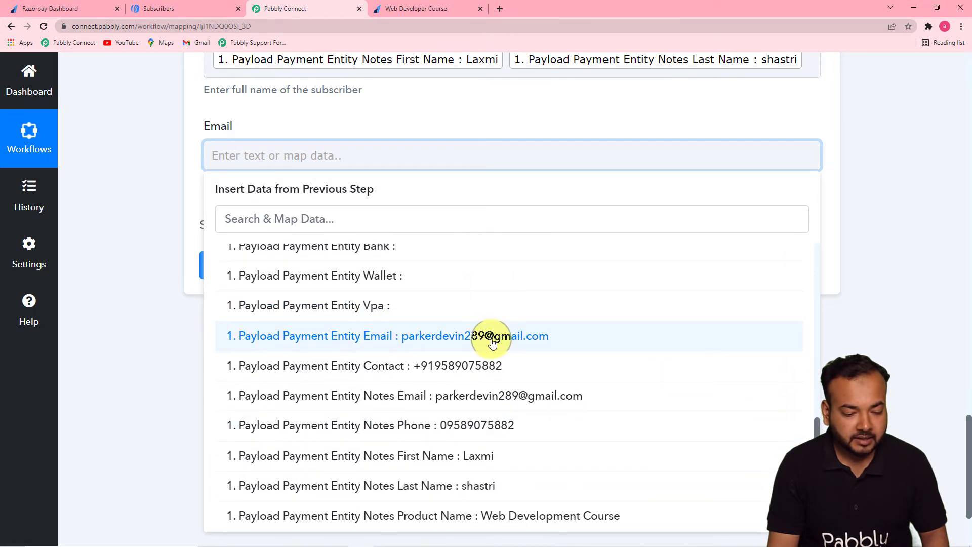
click(493, 341)
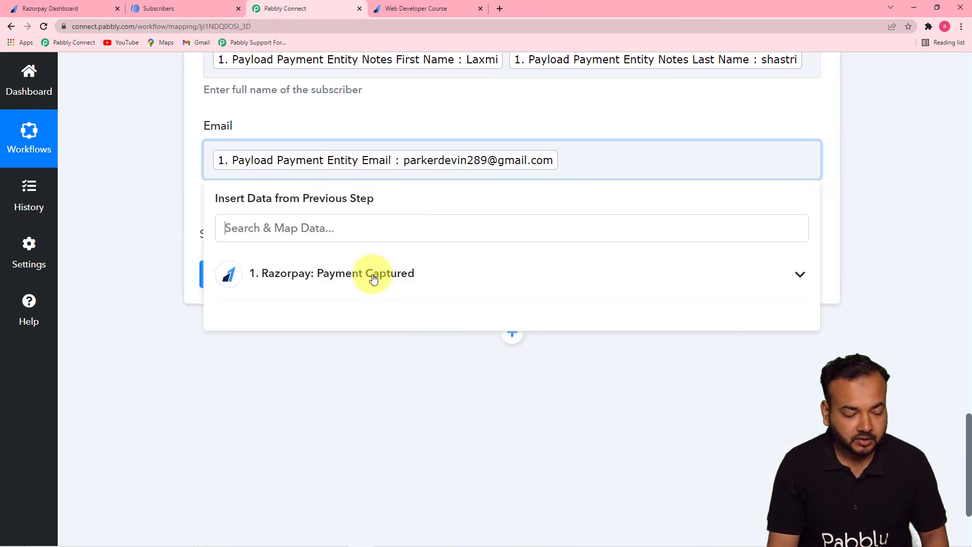
click(184, 206)
scroll(892, 192, up, 4)
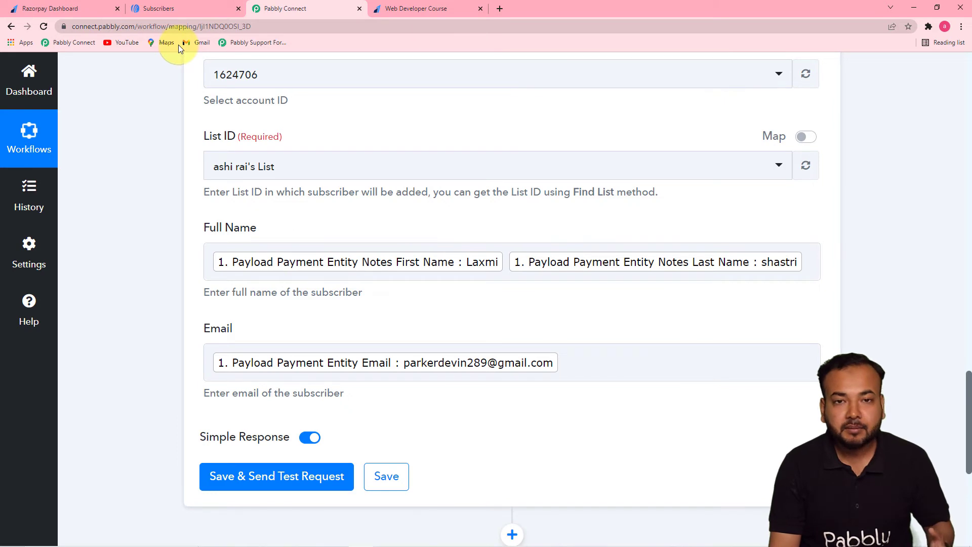
Check the current subscribers in AWeber, and save and test the Add Subscriber action in Pabbly Connect.
click(148, 11)
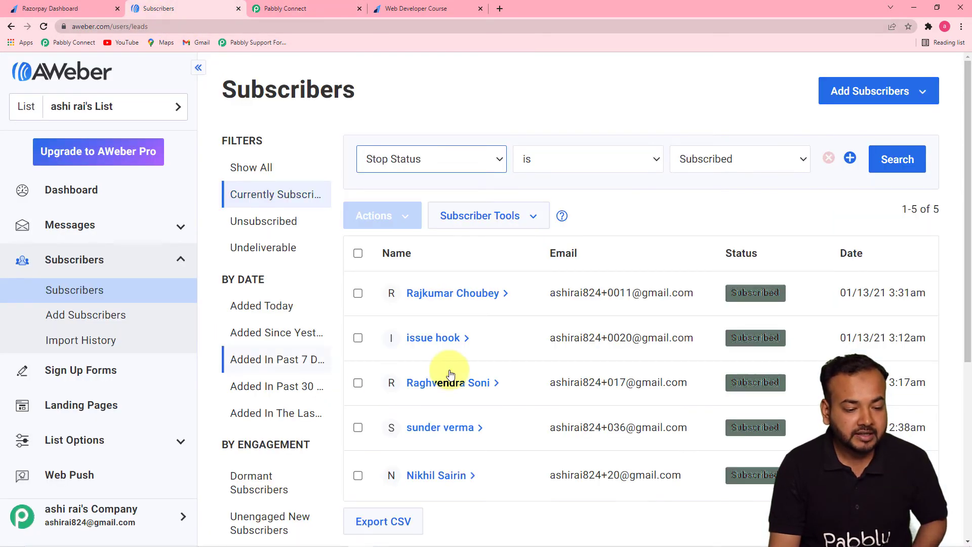
click(317, 10)
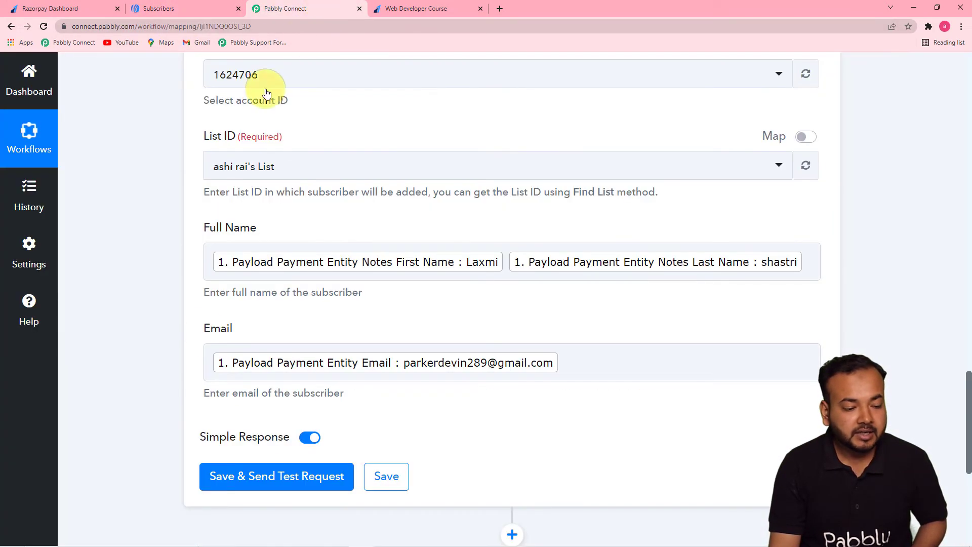
click(239, 481)
drag(970, 353, 971, 392)
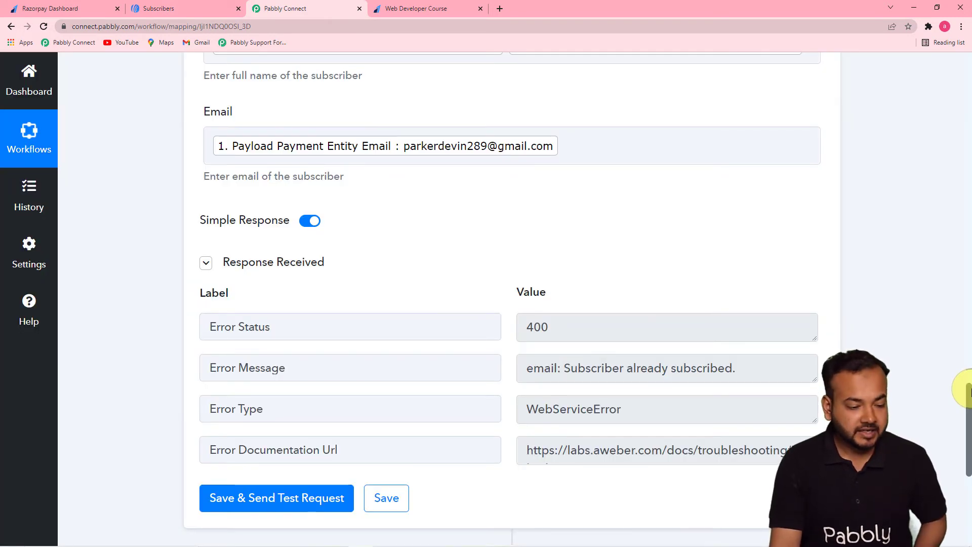
scroll(969, 395, up, 8)
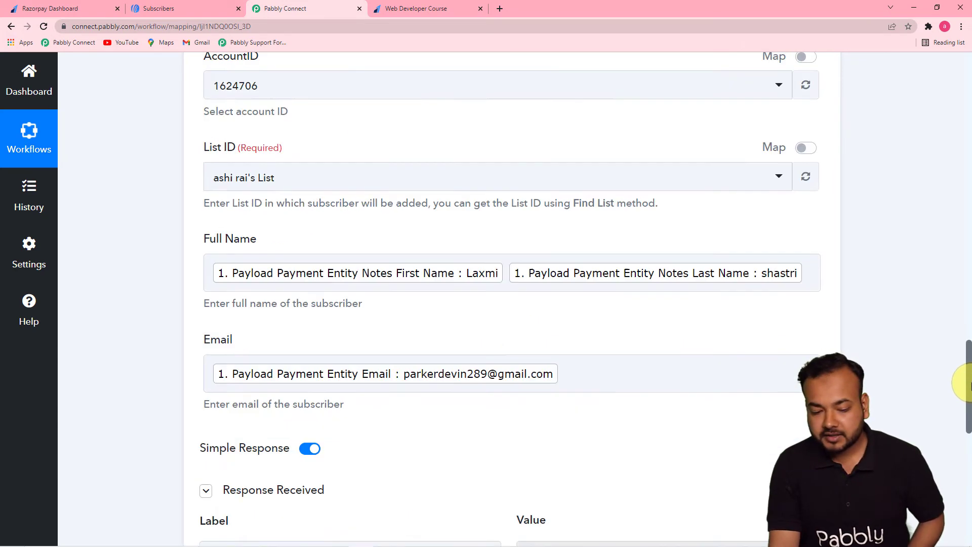
scroll(511, 299, down, 6)
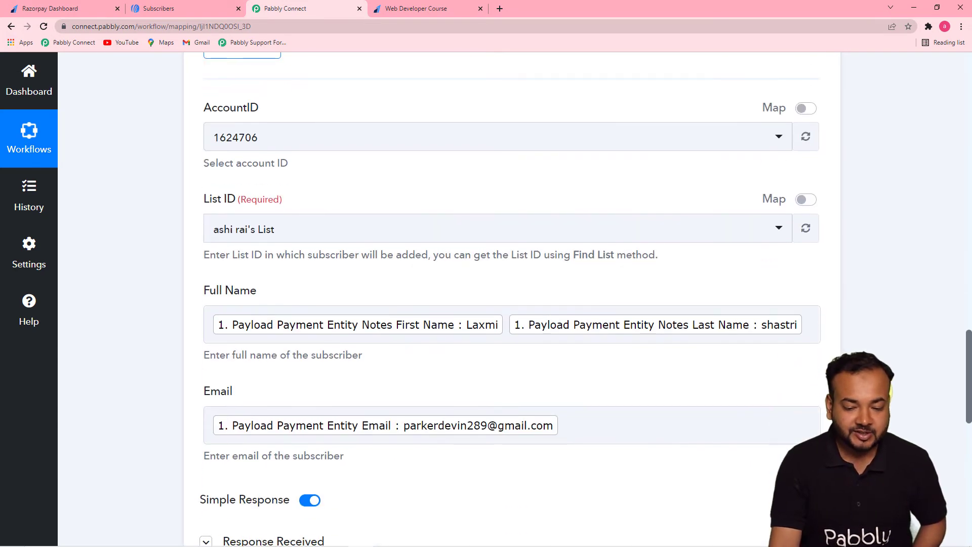
scroll(511, 298, up, 5)
scroll(955, 377, down, 3)
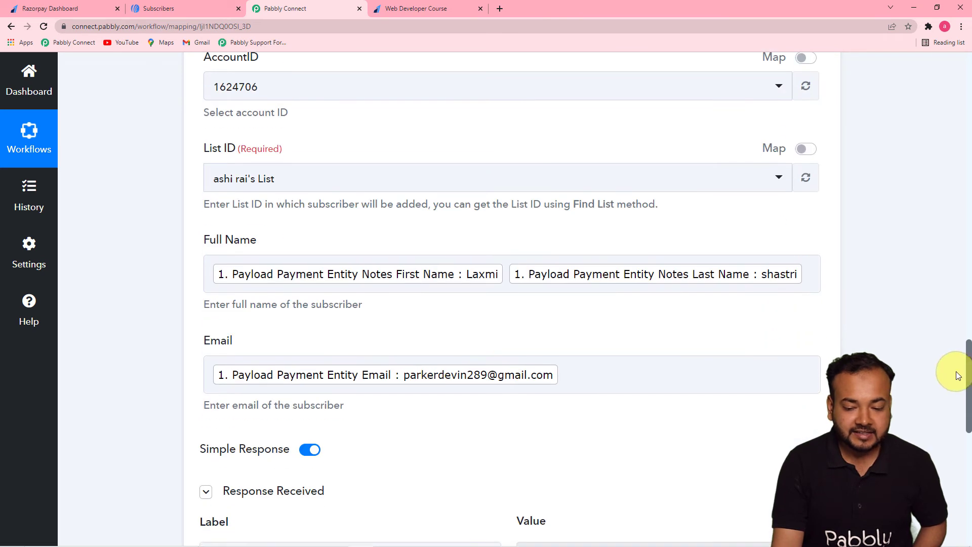
drag(968, 349, 966, 416)
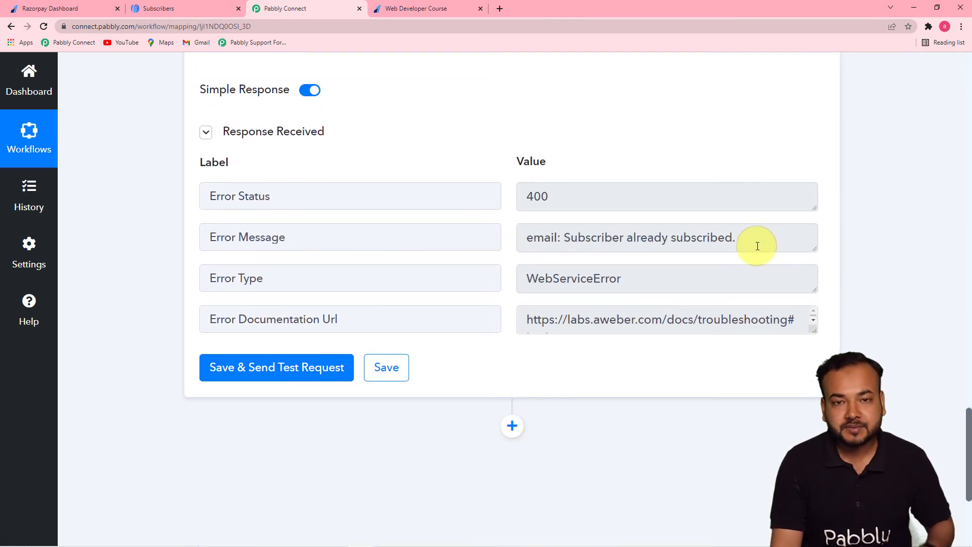
Replace the mapped Email value of the Add Subscriber action with a different test e-mail address.
scroll(805, 238, up, 2)
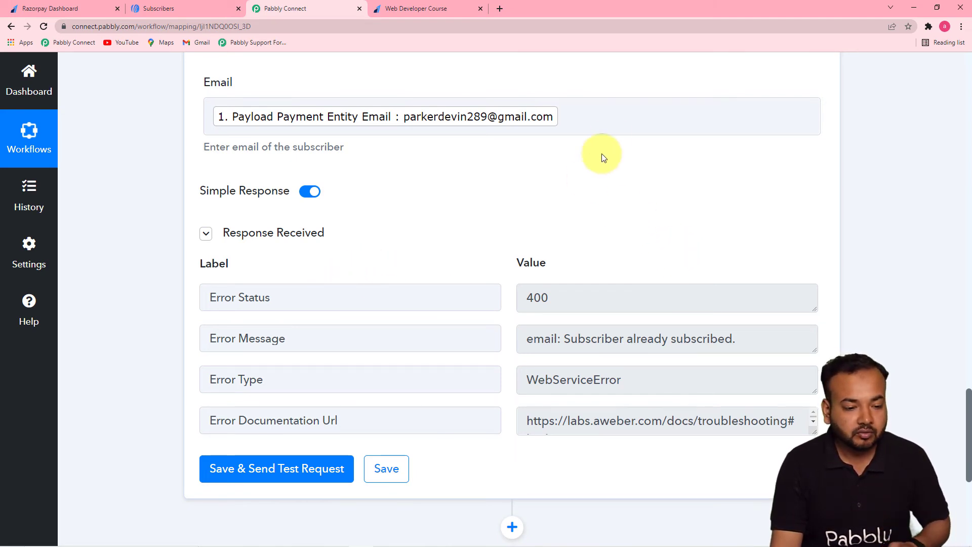
click(586, 121)
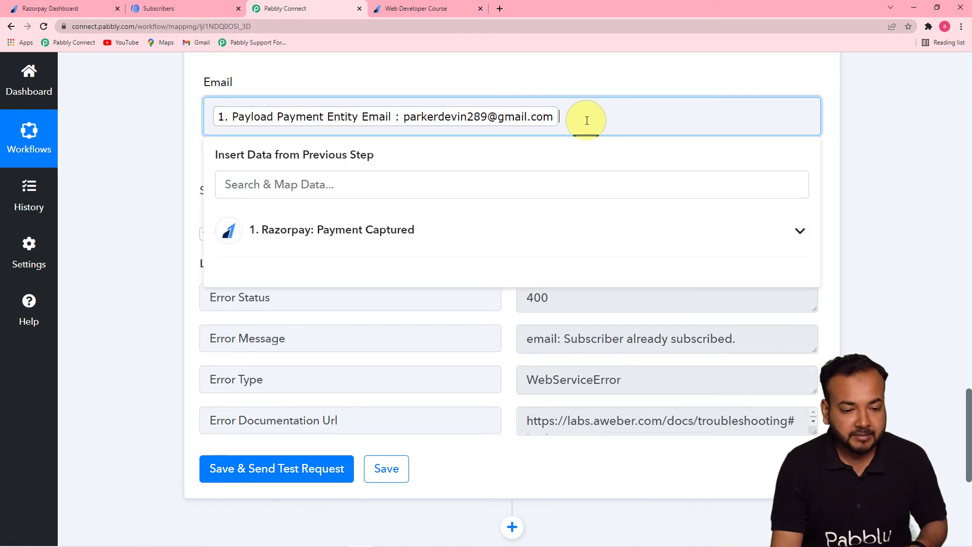
key(BackSpace)
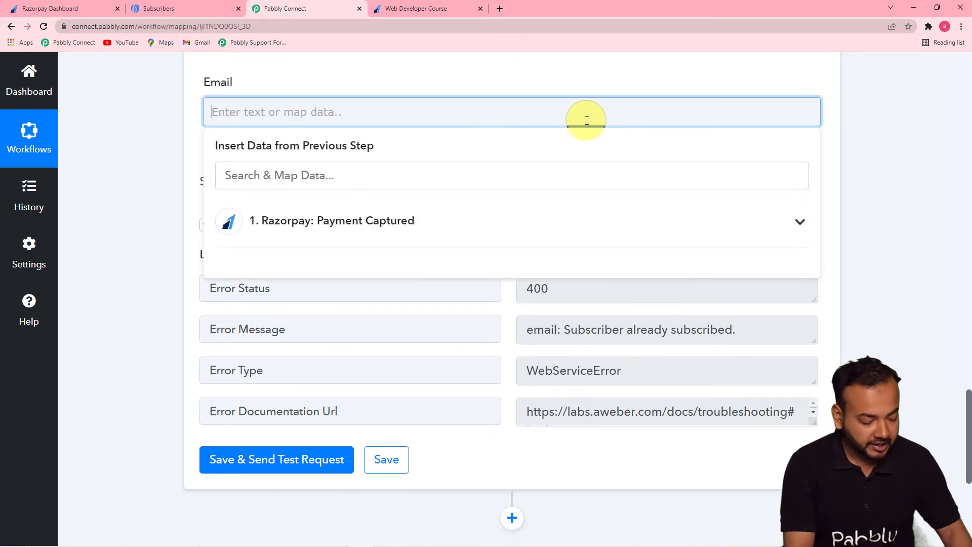
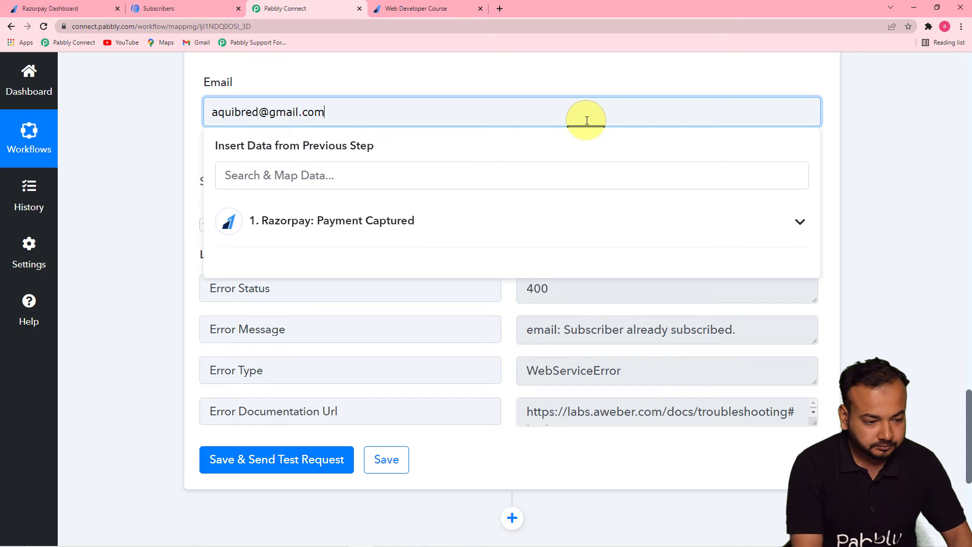
click(167, 152)
Save and resend the Add Subscriber test request, and check the subscribers added today in AWeber.
click(265, 461)
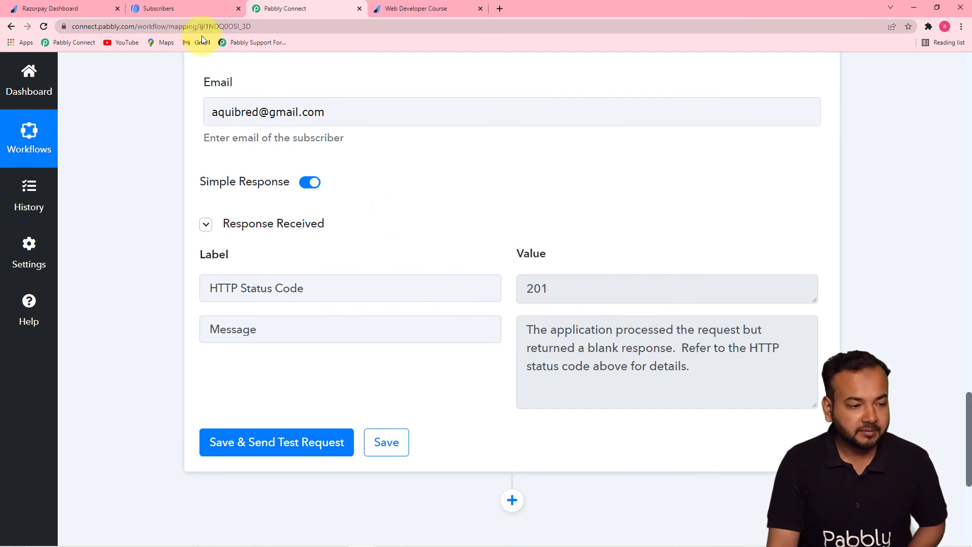
click(188, 13)
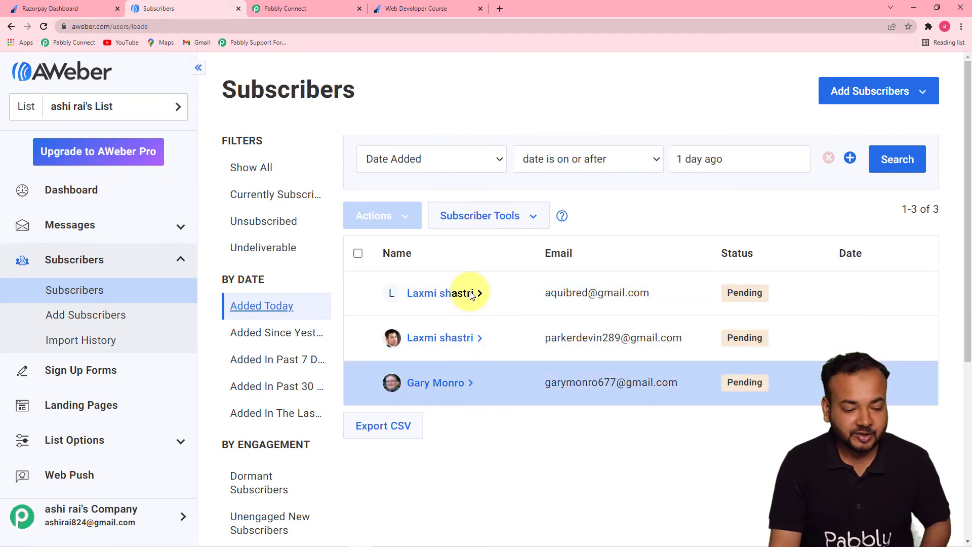
click(314, 8)
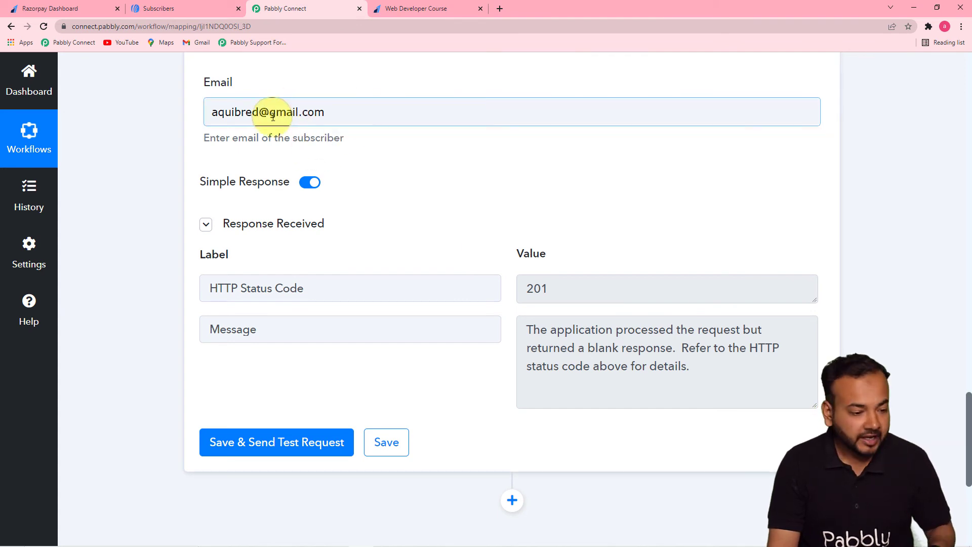
Clear the test address from Email and map the field to Payload Payment Entity Notes Email from the Razorpay payment step.
click(336, 112)
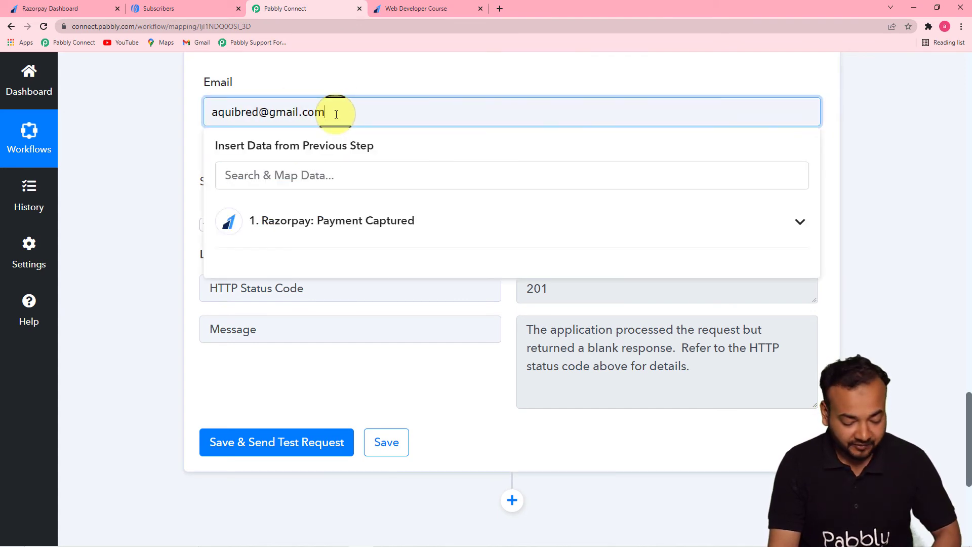
key(BackSpace)
key(BackSpace)
key(BackSpace)
key(BackSpace)
key(BackSpace)
key(BackSpace)
key(BackSpace)
key(BackSpace)
key(BackSpace)
key(BackSpace)
key(BackSpace)
key(BackSpace)
key(BackSpace)
key(BackSpace)
key(BackSpace)
key(BackSpace)
key(BackSpace)
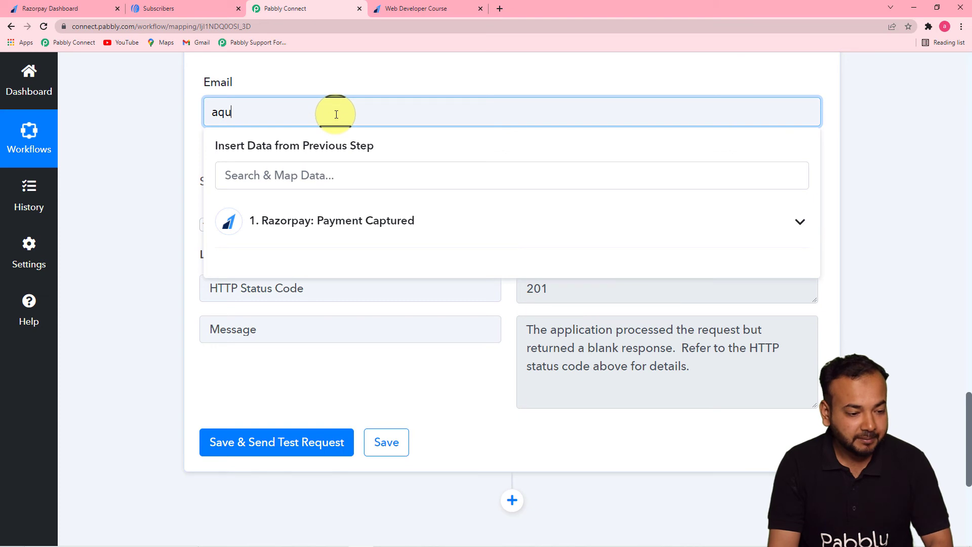
click(329, 210)
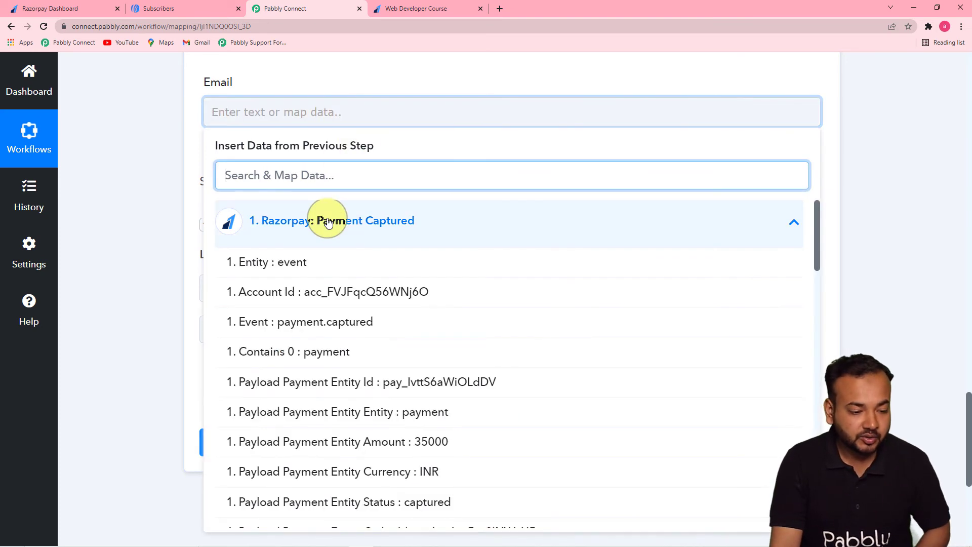
drag(818, 242, 786, 434)
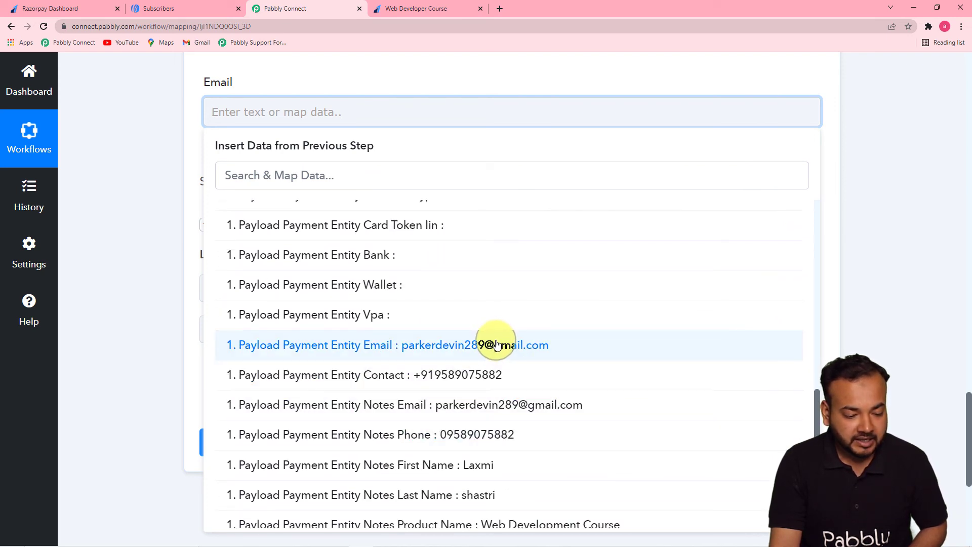
click(481, 405)
click(208, 271)
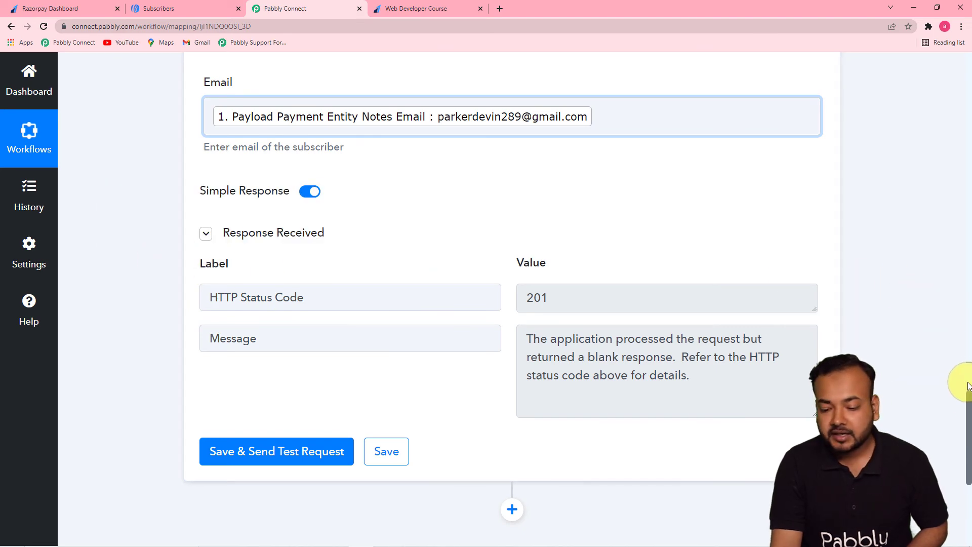
Review the Razorpay and AWeber steps of the workflow and the subscribers added today in AWeber.
drag(967, 405, 952, 274)
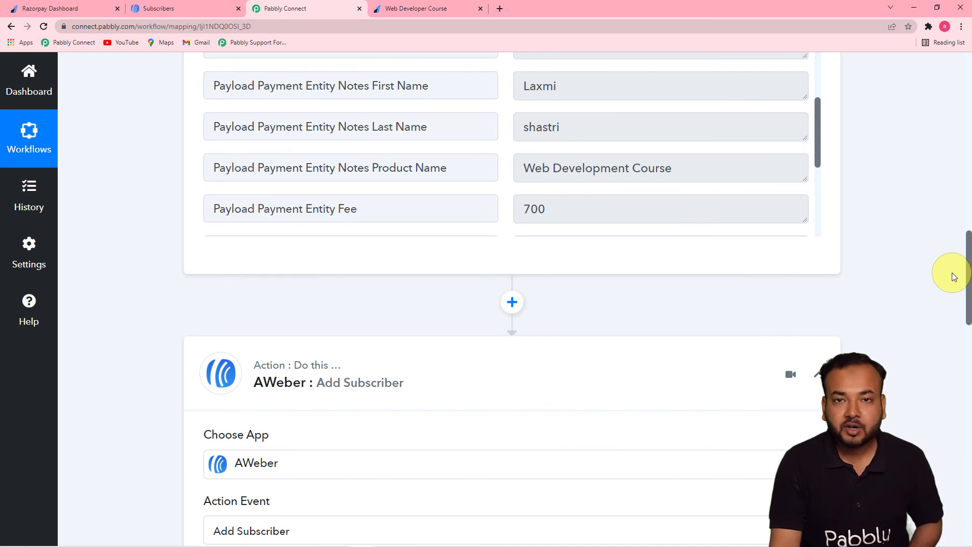
drag(953, 276, 963, 354)
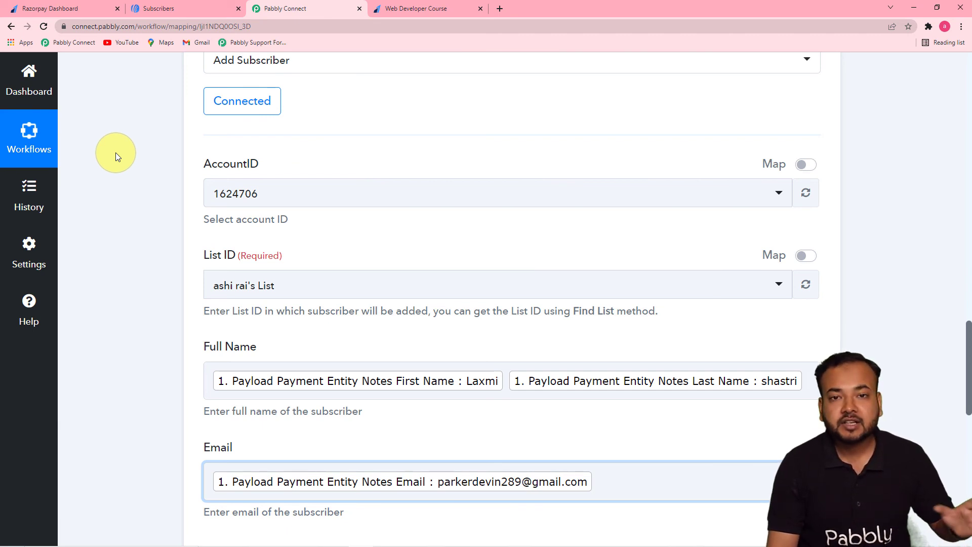
click(166, 12)
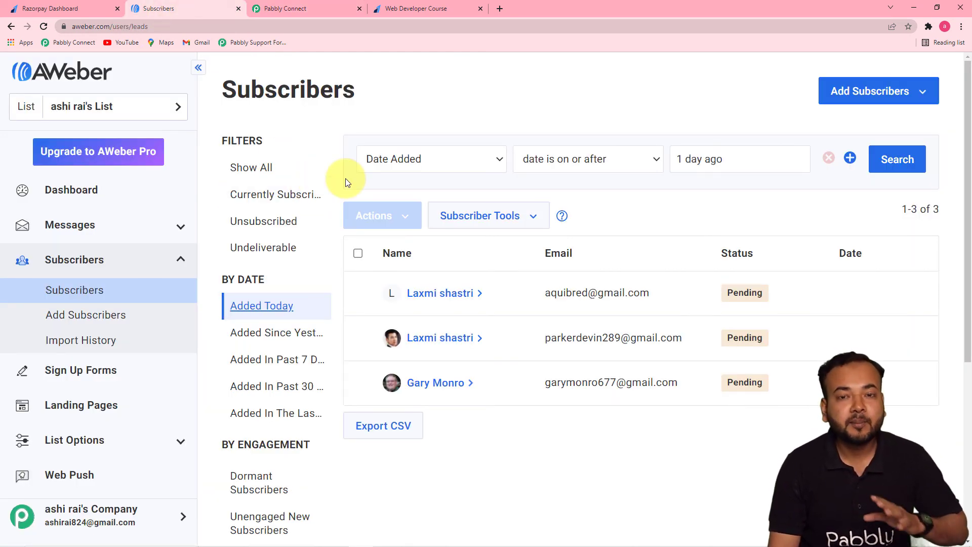
click(333, 7)
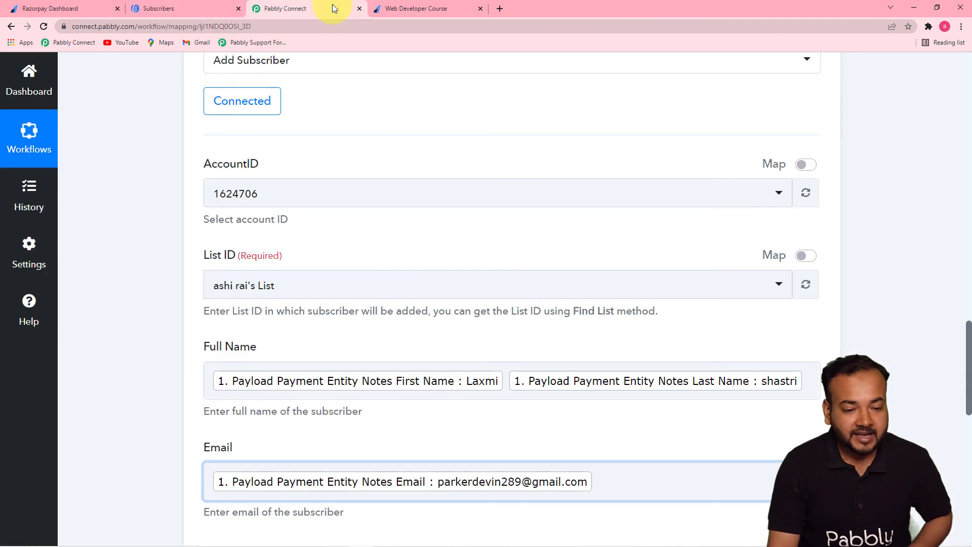